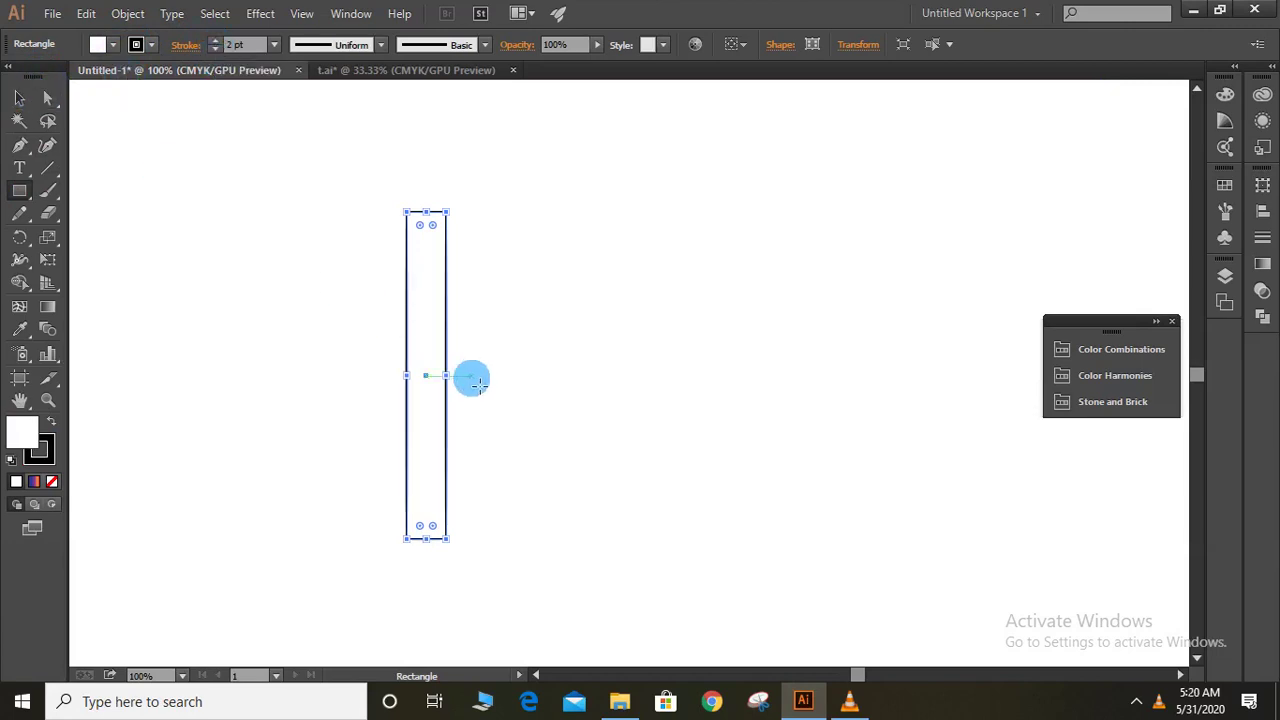
- Duplicate the tall rectangle and tilt the copy clockwise, placing its lower end over the original's base
{"action": "left_click", "coordinate": [19, 97]}
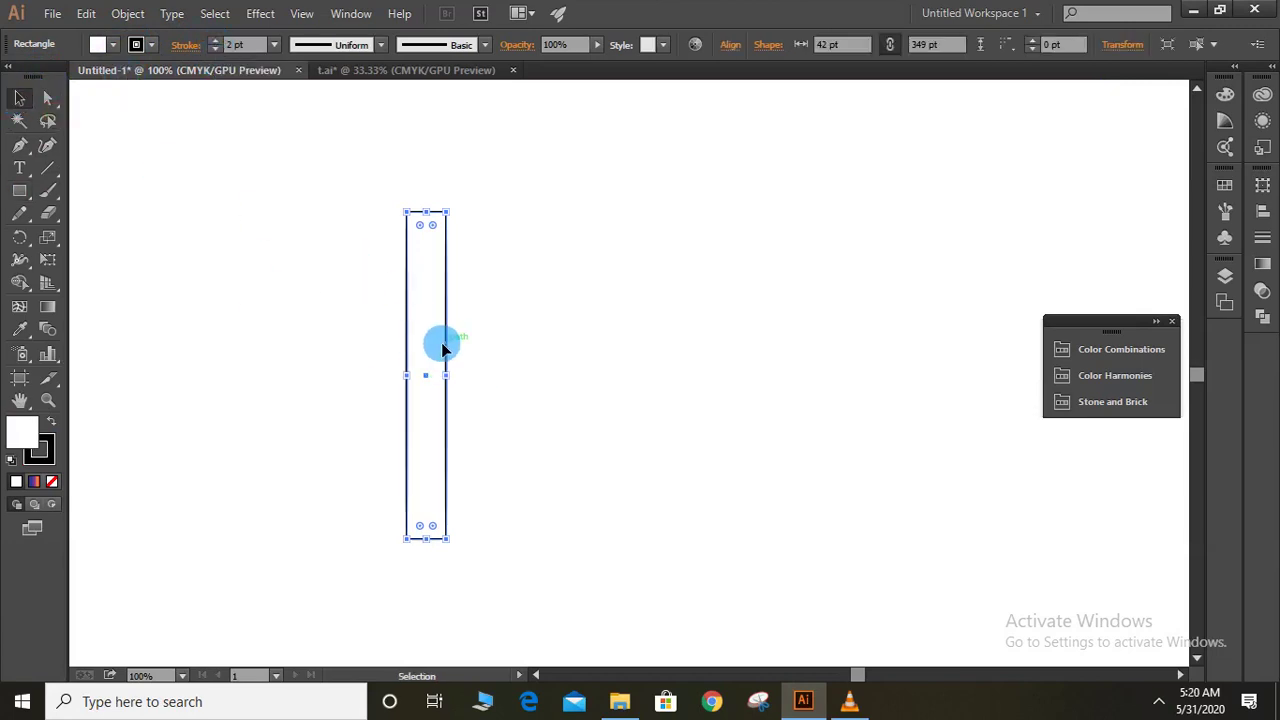
{"action": "left_click_drag", "start_coordinate": [440, 349], "coordinate": [571, 348]}
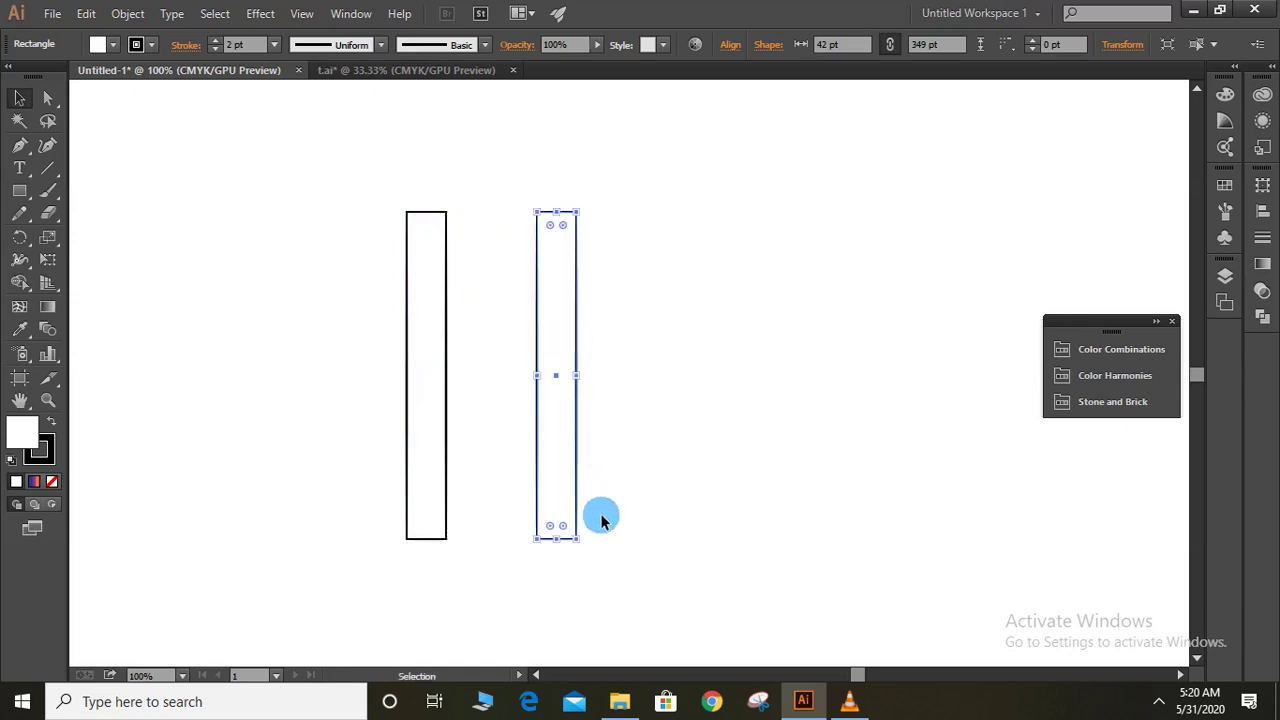
{"action": "left_click_drag", "start_coordinate": [590, 546], "coordinate": [516, 570]}
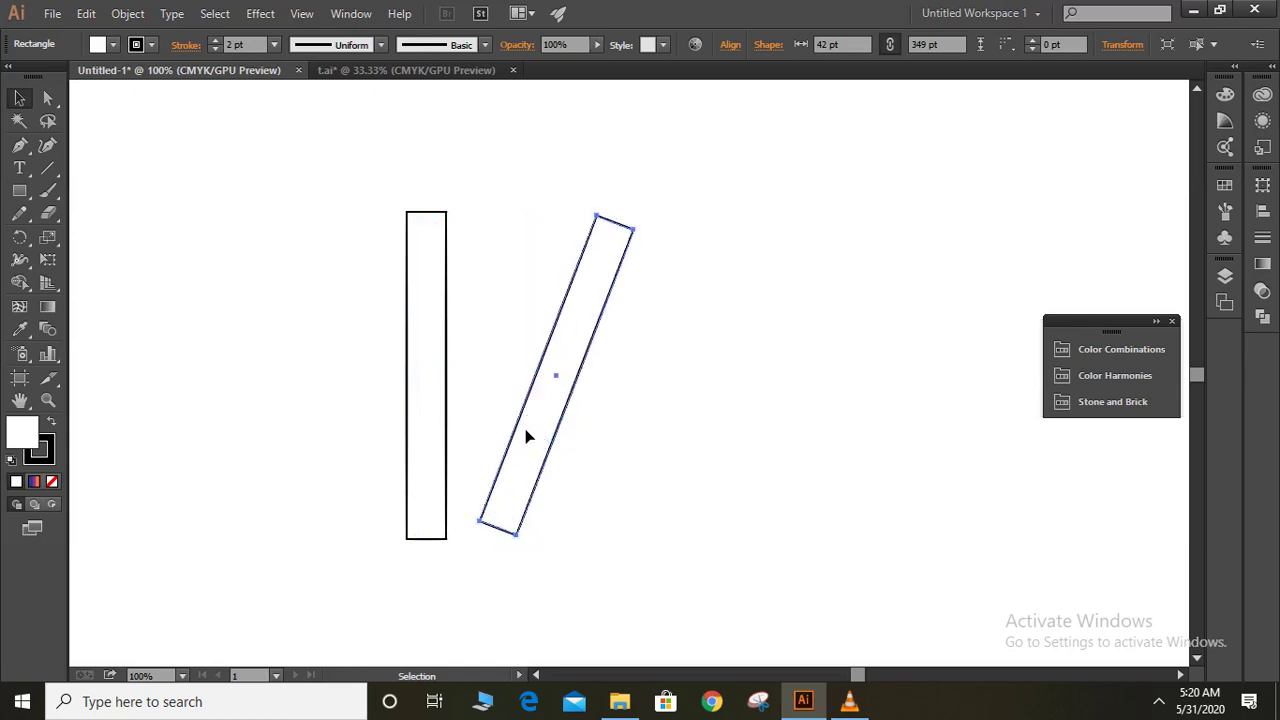
{"action": "left_click_drag", "start_coordinate": [528, 434], "coordinate": [474, 434]}
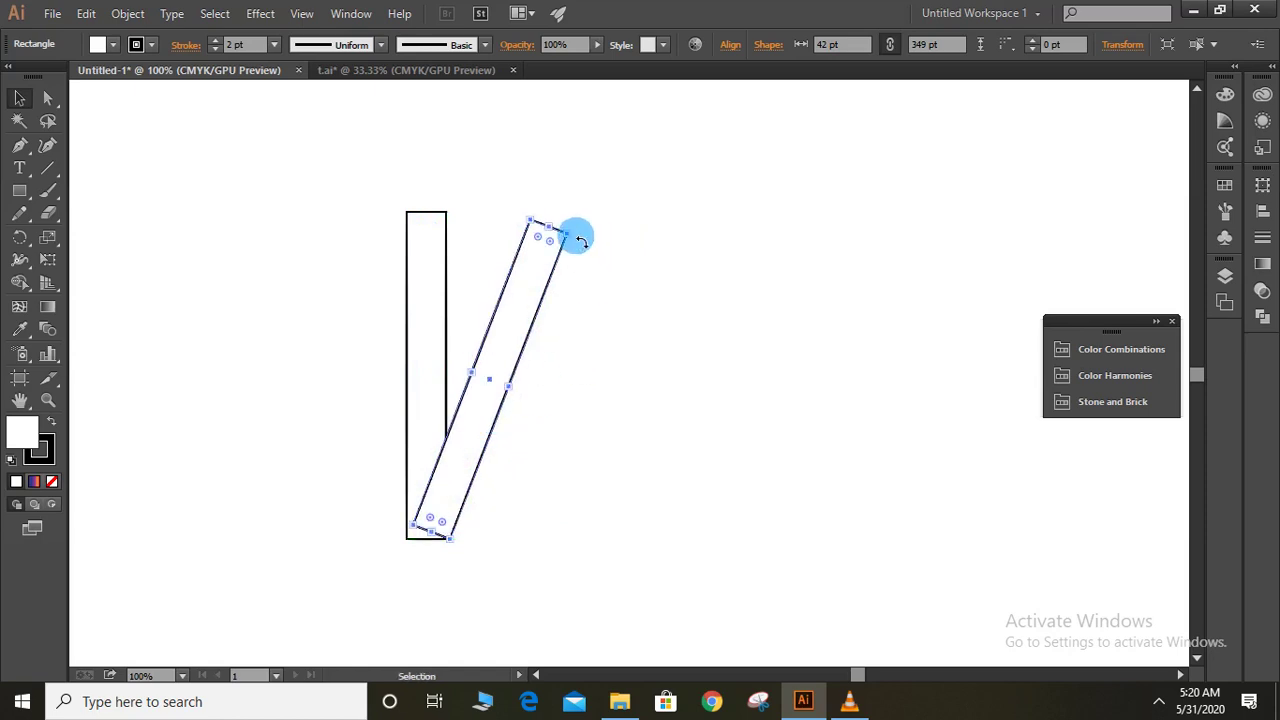
- Tilt the slanted bar further clockwise and realign its lowest corner with the upright bar's bottom-right corner
{"action": "left_click_drag", "start_coordinate": [581, 241], "coordinate": [603, 216]}
{"action": "left_click", "coordinate": [485, 376]}
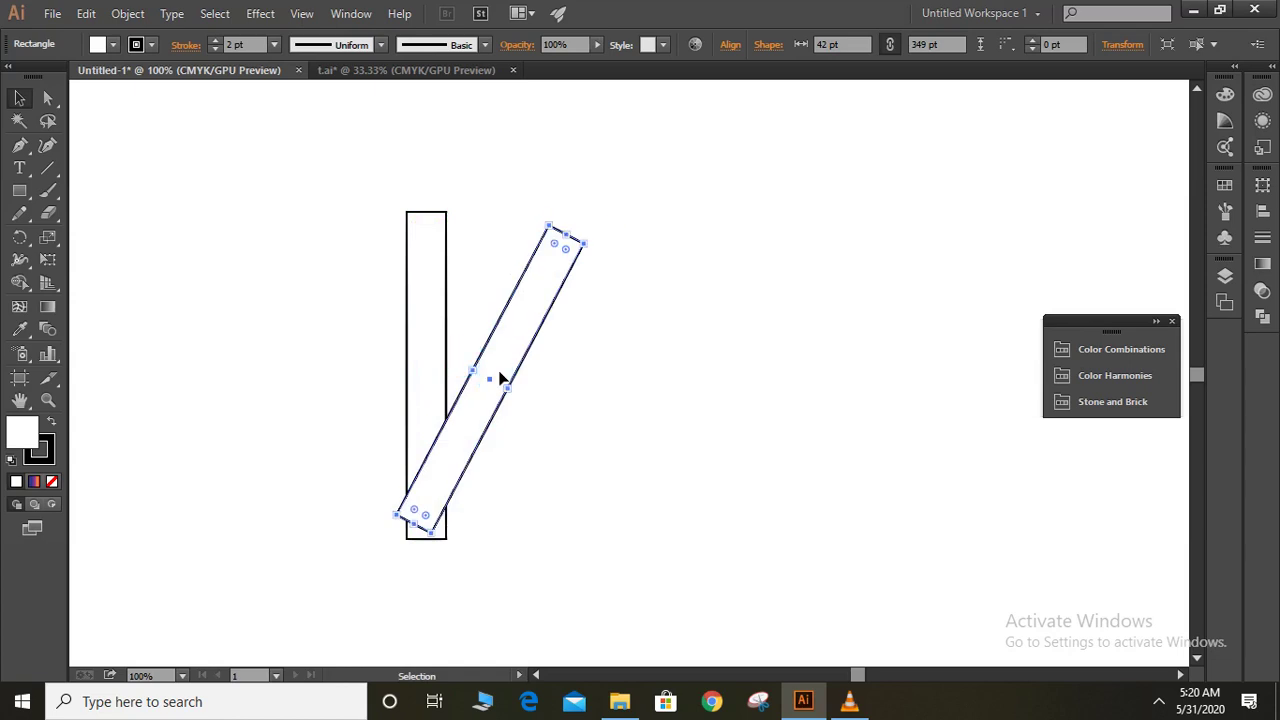
{"action": "left_click_drag", "start_coordinate": [501, 379], "coordinate": [505, 432]}
{"action": "left_click", "coordinate": [532, 423]}
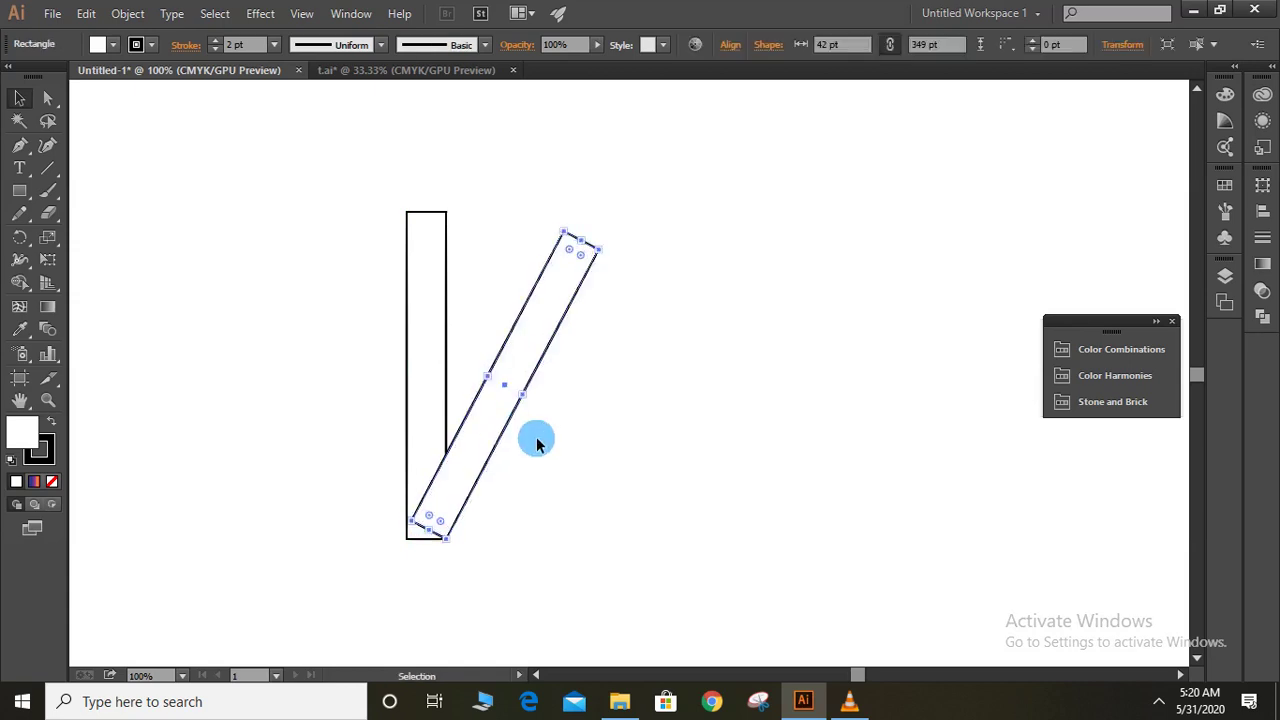
{"action": "left_click", "coordinate": [536, 443]}
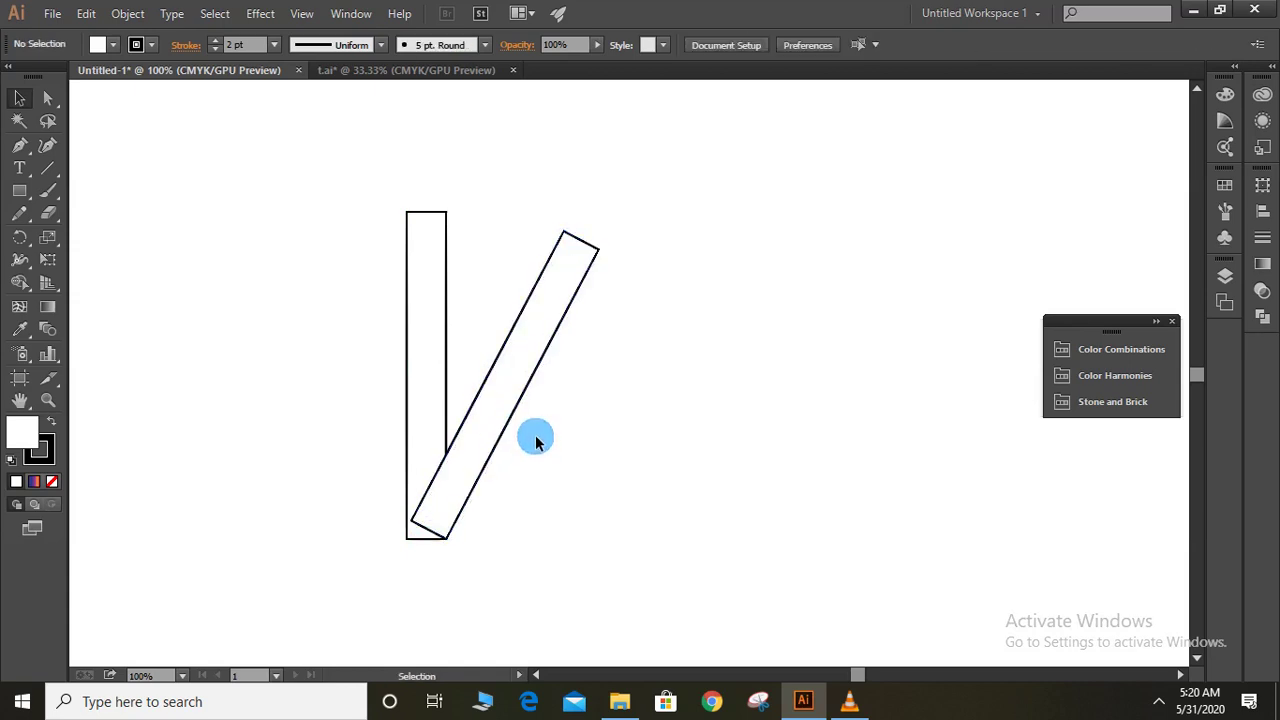
- Lengthen the slanted bar to about 374 pt so its upper end reaches the height of the upright bar
{"action": "left_click", "coordinate": [560, 278]}
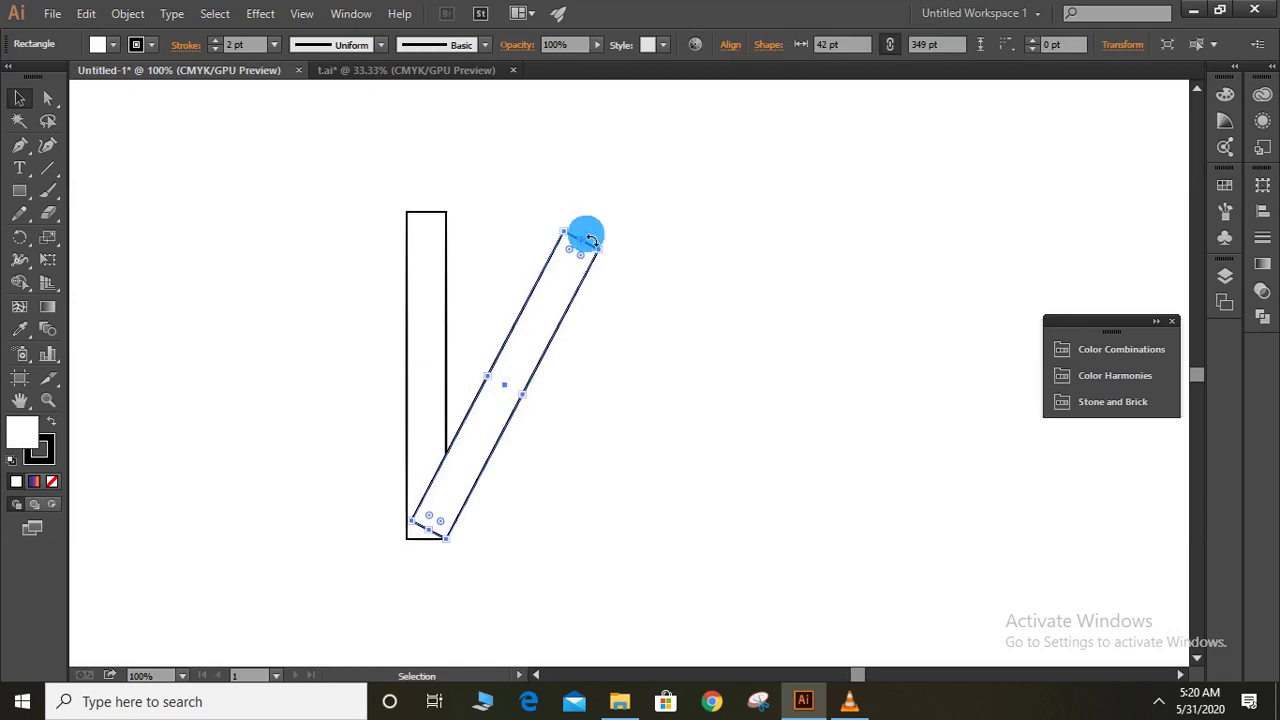
{"action": "left_click_drag", "start_coordinate": [590, 246], "coordinate": [593, 219]}
{"action": "left_click", "coordinate": [663, 277]}
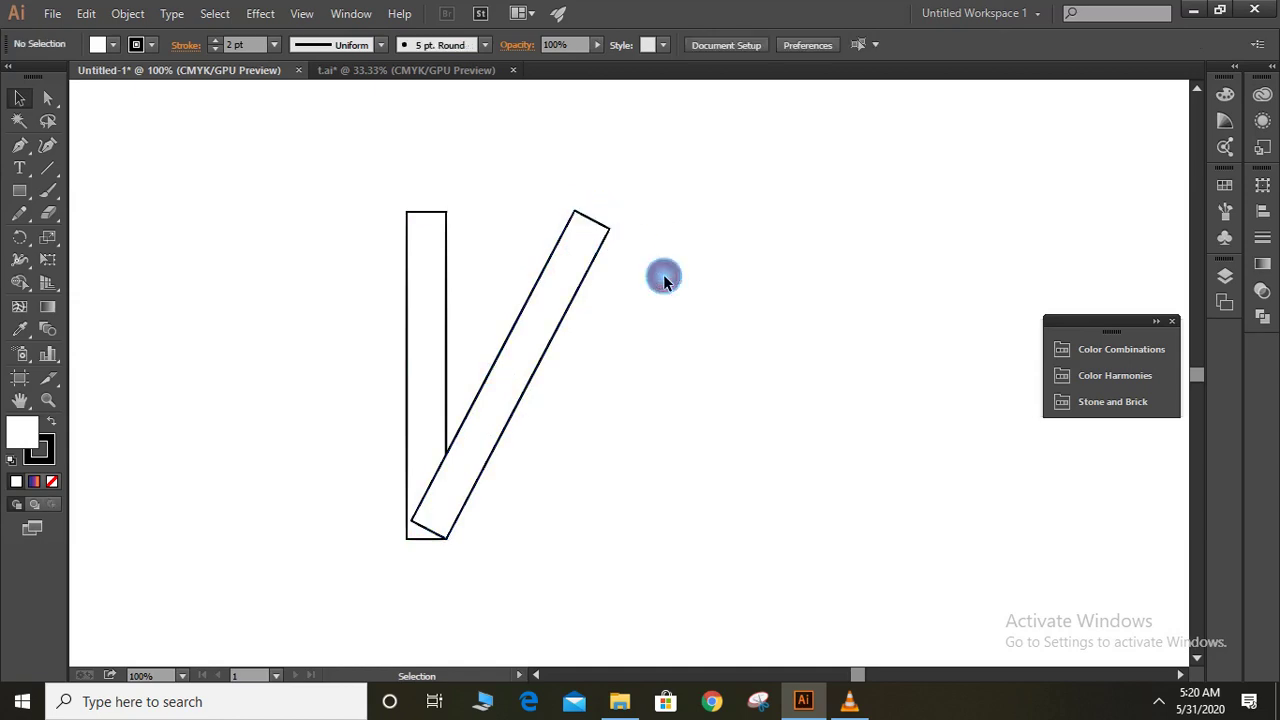
- Level the slanted bar's ends by moving its top-right anchor up and its bottom-left anchor onto the upright bar's bottom-left corner
{"action": "left_click", "coordinate": [600, 221]}
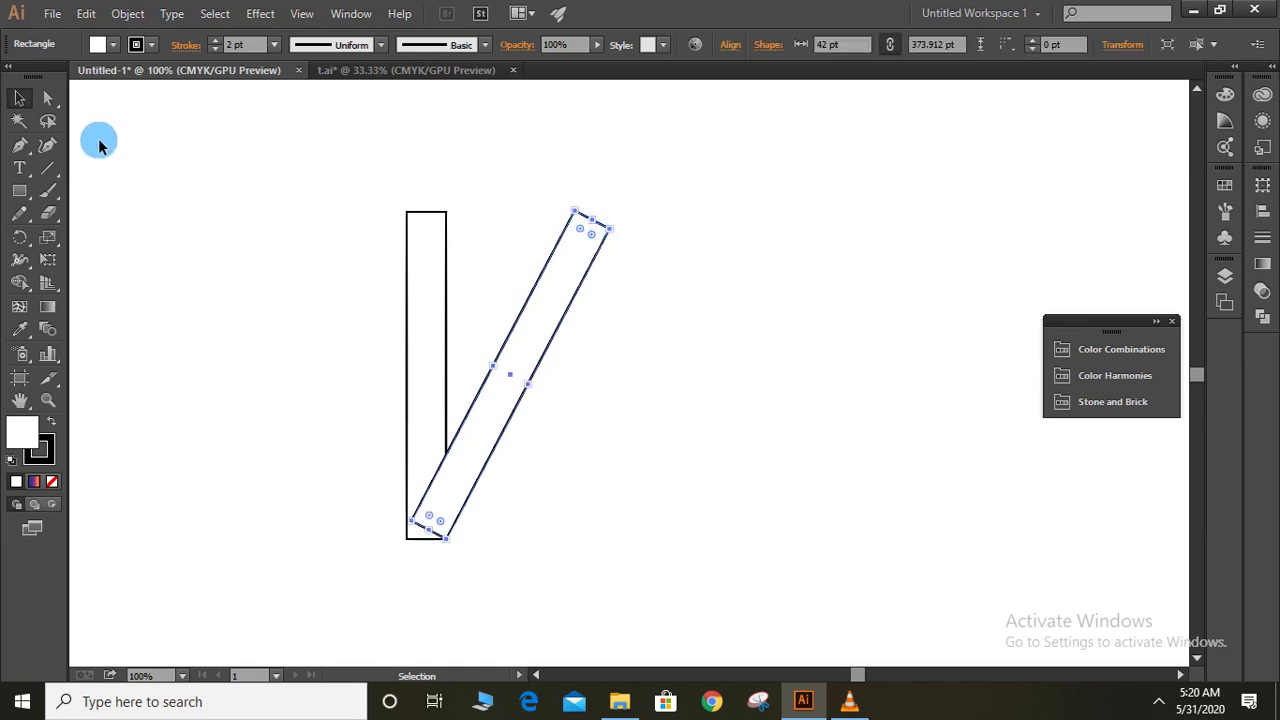
{"action": "left_click", "coordinate": [51, 97]}
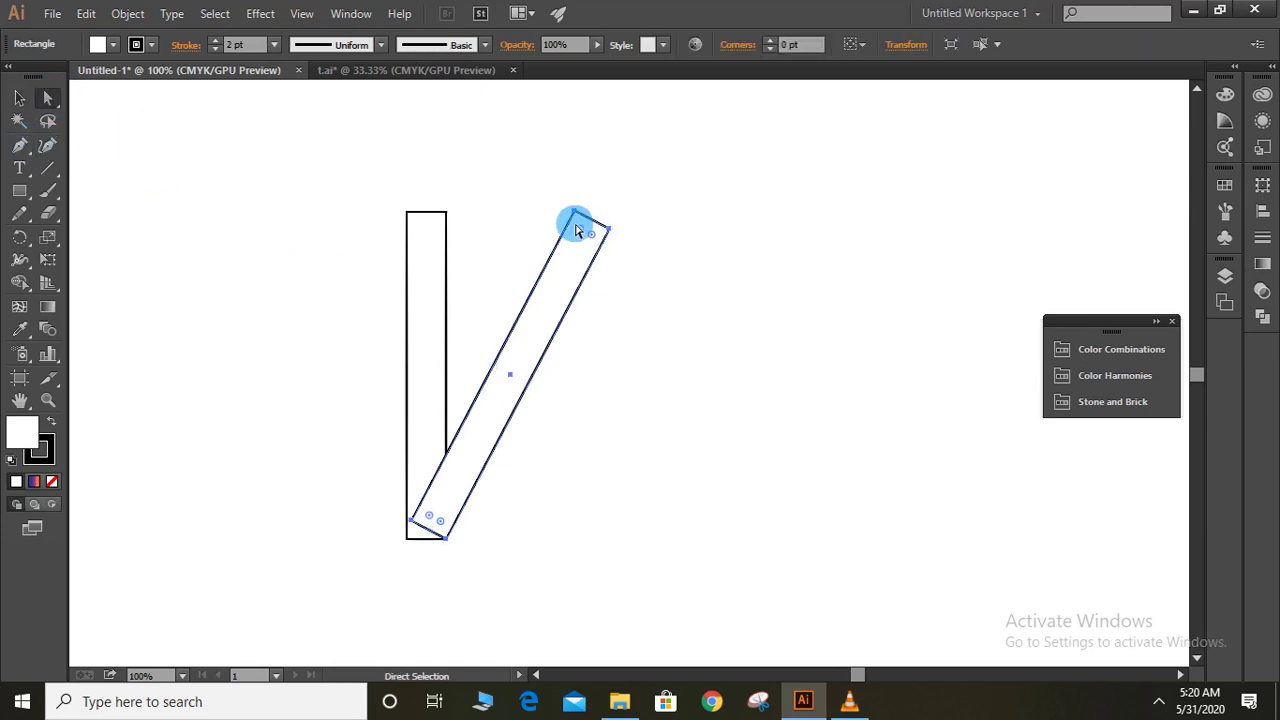
{"action": "left_click", "coordinate": [607, 236]}
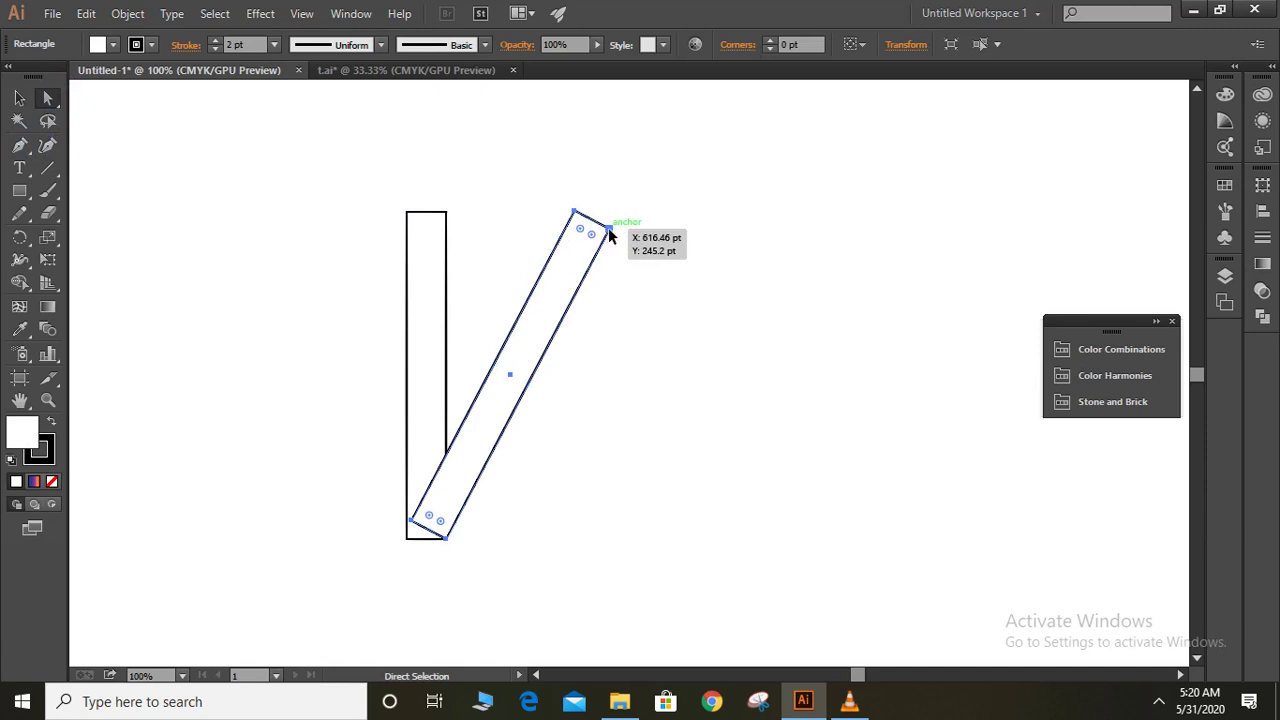
{"action": "left_click_drag", "start_coordinate": [609, 231], "coordinate": [620, 213]}
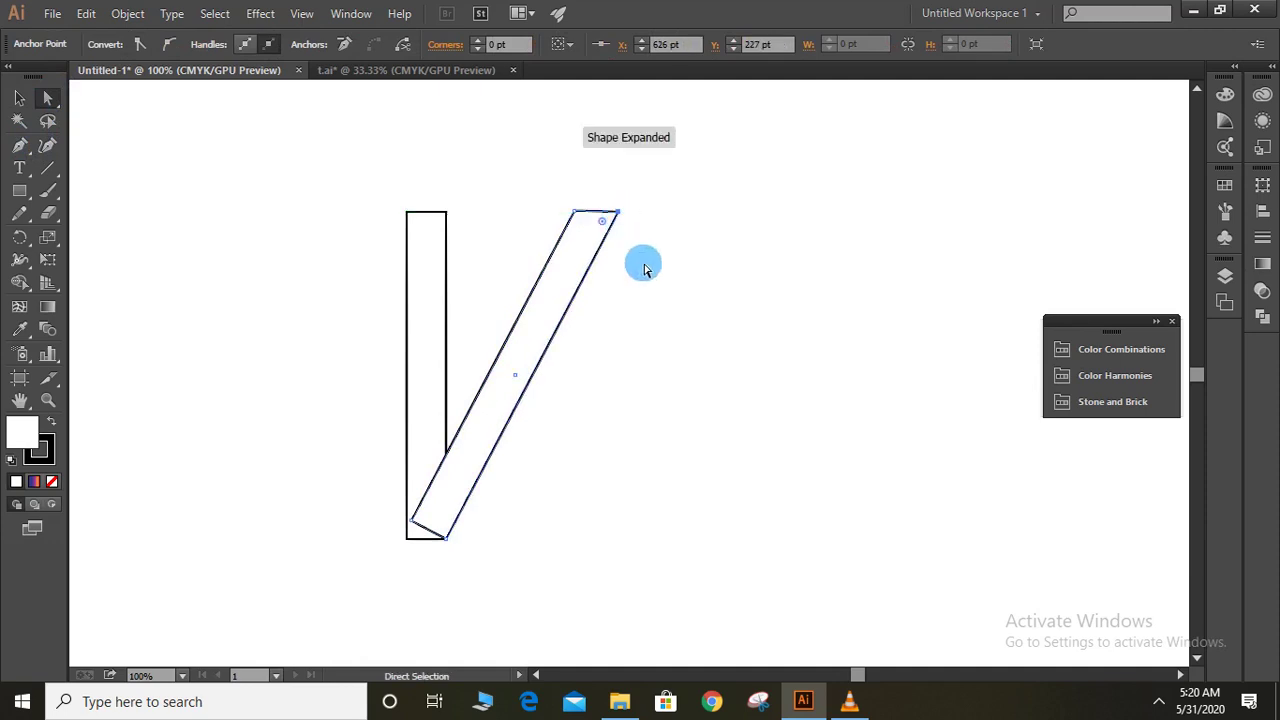
{"action": "left_click", "coordinate": [411, 521]}
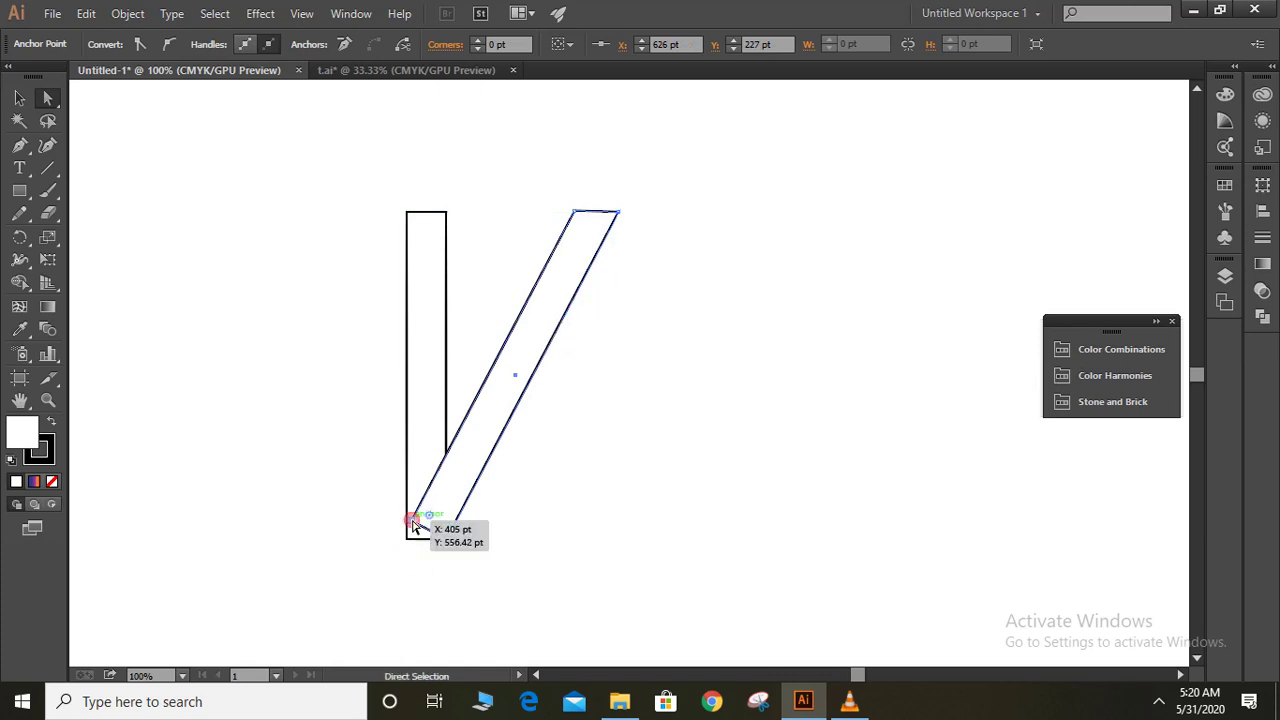
{"action": "left_click_drag", "start_coordinate": [411, 522], "coordinate": [407, 540]}
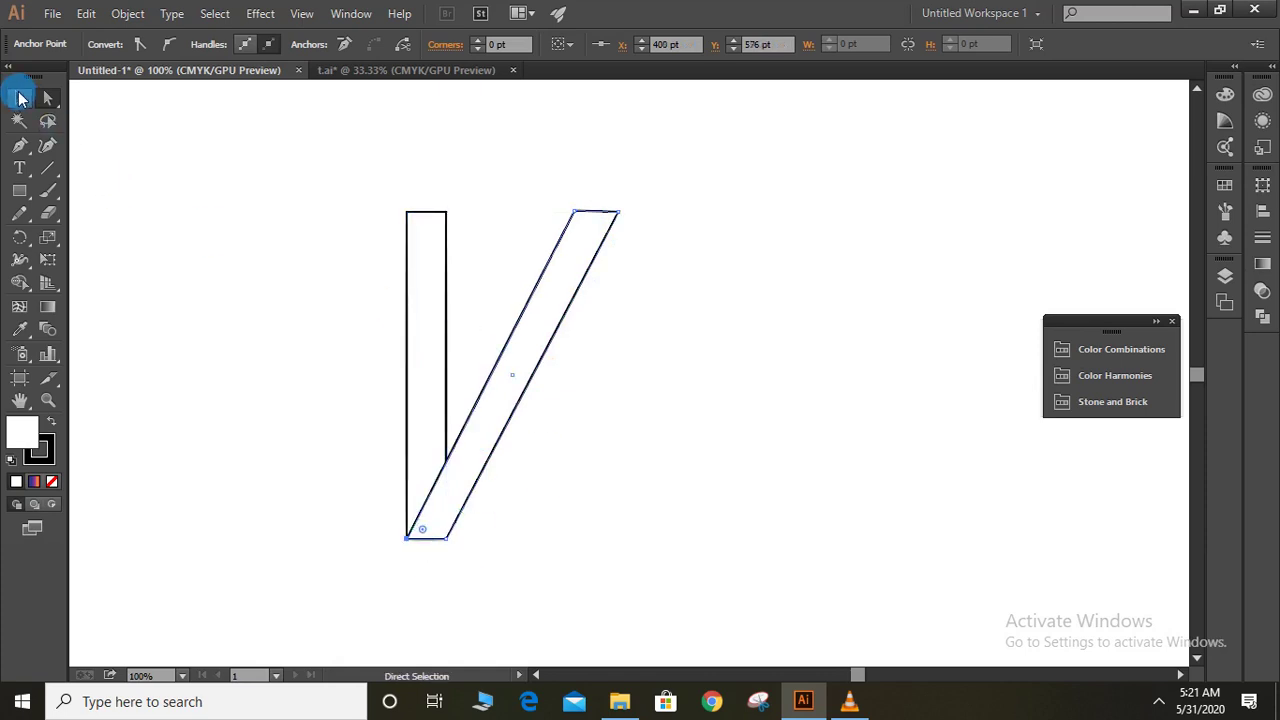
{"action": "left_click", "coordinate": [18, 98]}
{"action": "left_click", "coordinate": [129, 209]}
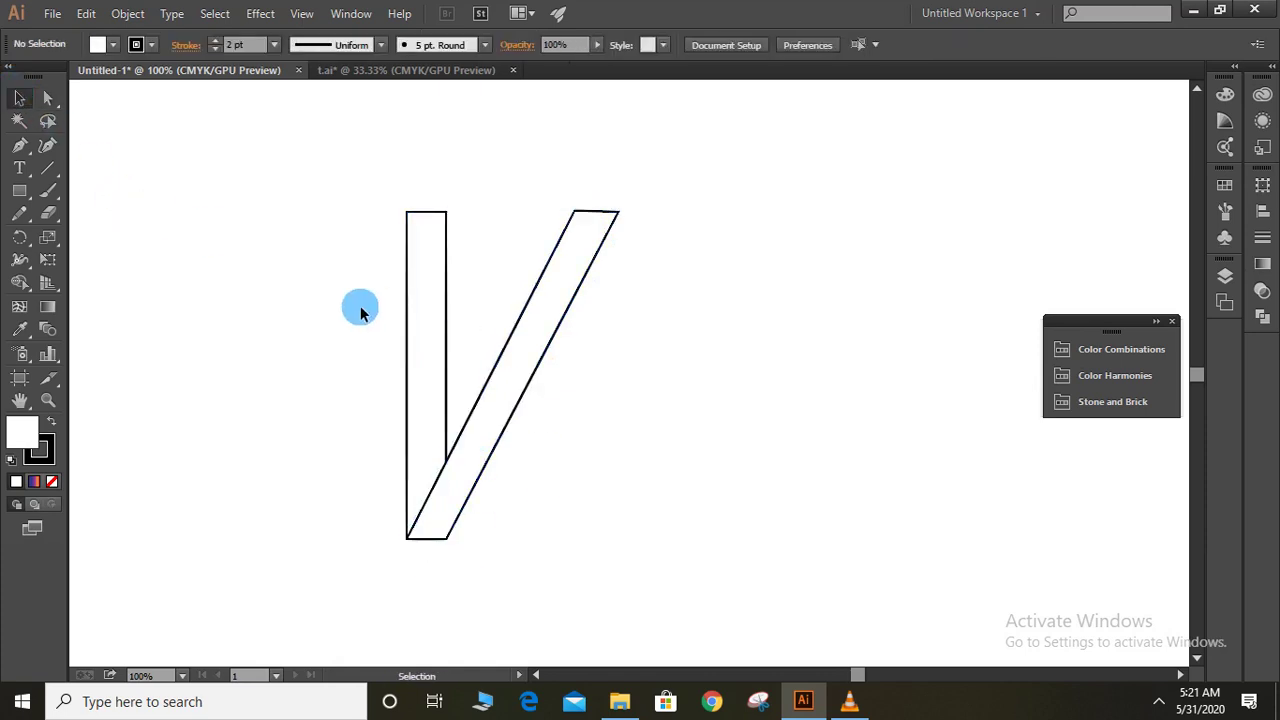
- Draw a closed, curved, pointed tail with the Pen tool, extending right from the middle of the slanted bar
{"action": "left_click", "coordinate": [515, 396]}
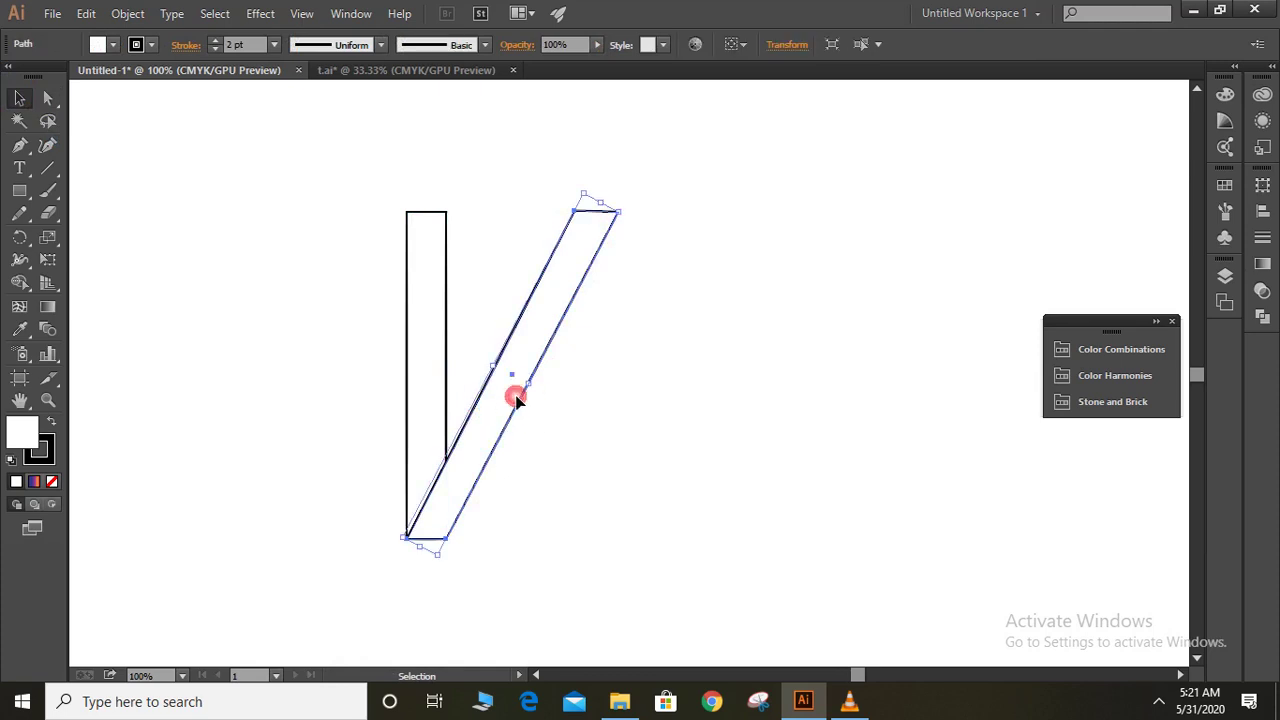
{"action": "left_click", "coordinate": [33, 146]}
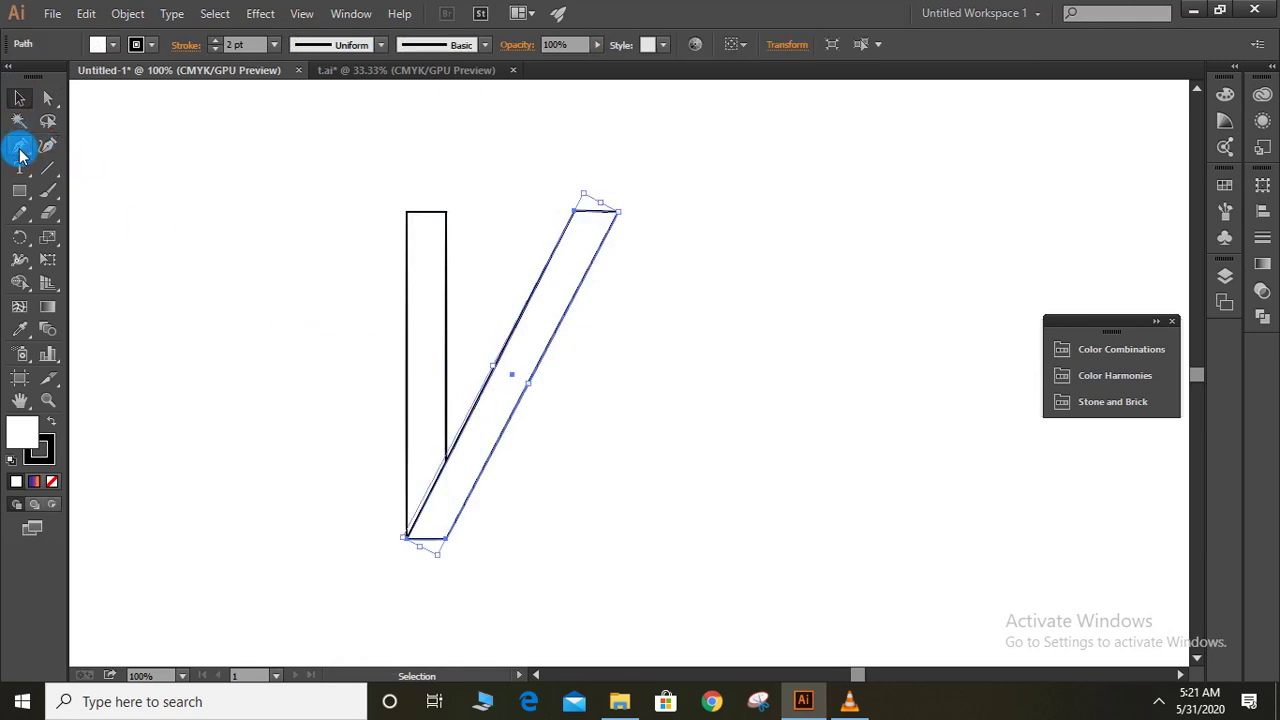
{"action": "left_click", "coordinate": [20, 148]}
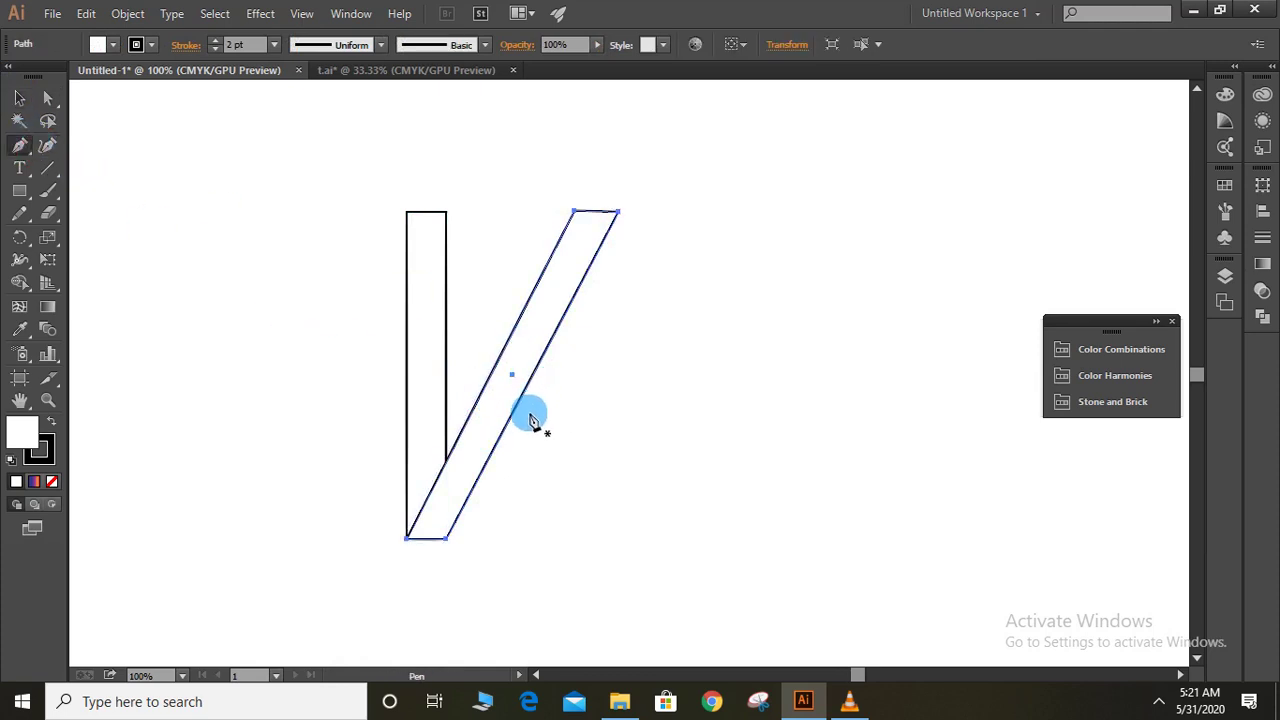
{"action": "mouse_move", "coordinate": [524, 428]}
{"action": "left_mouse_down"}
{"action": "mouse_move", "coordinate": [546, 374]}
{"action": "mouse_move", "coordinate": [697, 402]}
{"action": "mouse_move", "coordinate": [701, 424]}
{"action": "mouse_move", "coordinate": [832, 411]}
{"action": "left_mouse_up"}
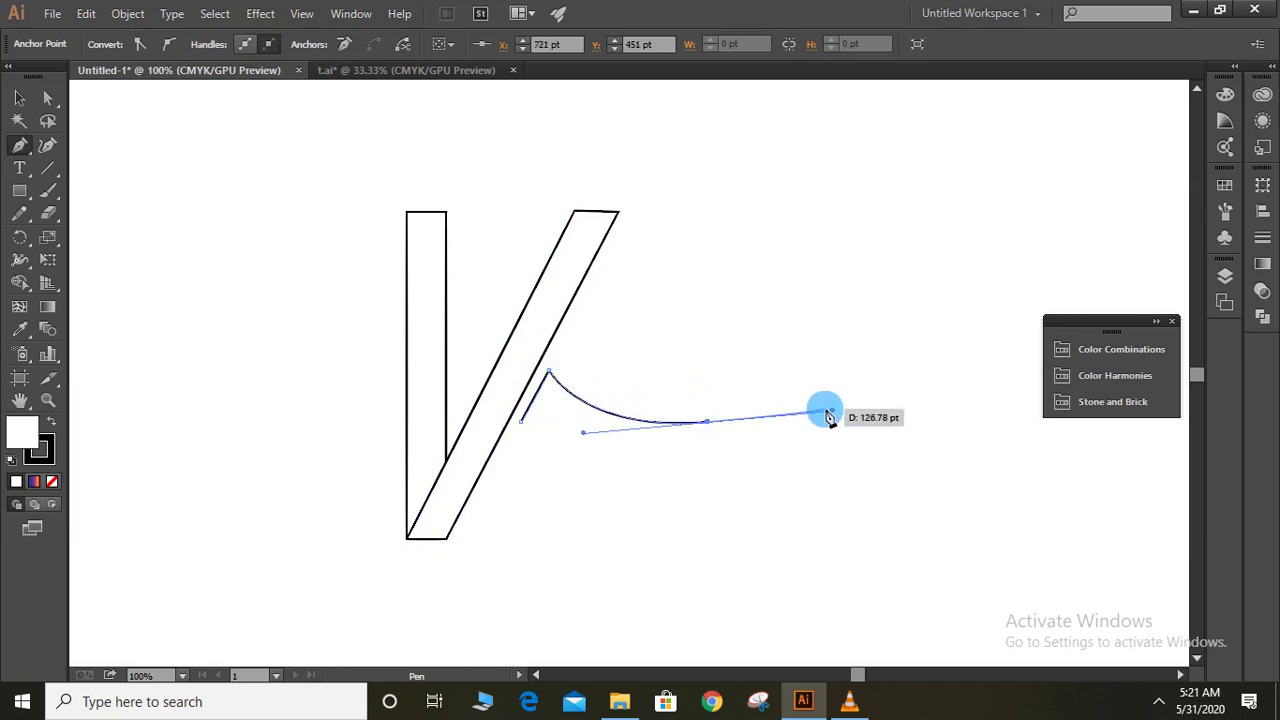
{"action": "mouse_move", "coordinate": [707, 432]}
{"action": "left_mouse_down"}
{"action": "mouse_move", "coordinate": [548, 446]}
{"action": "mouse_move", "coordinate": [457, 389]}
{"action": "mouse_move", "coordinate": [437, 396]}
{"action": "left_mouse_up"}
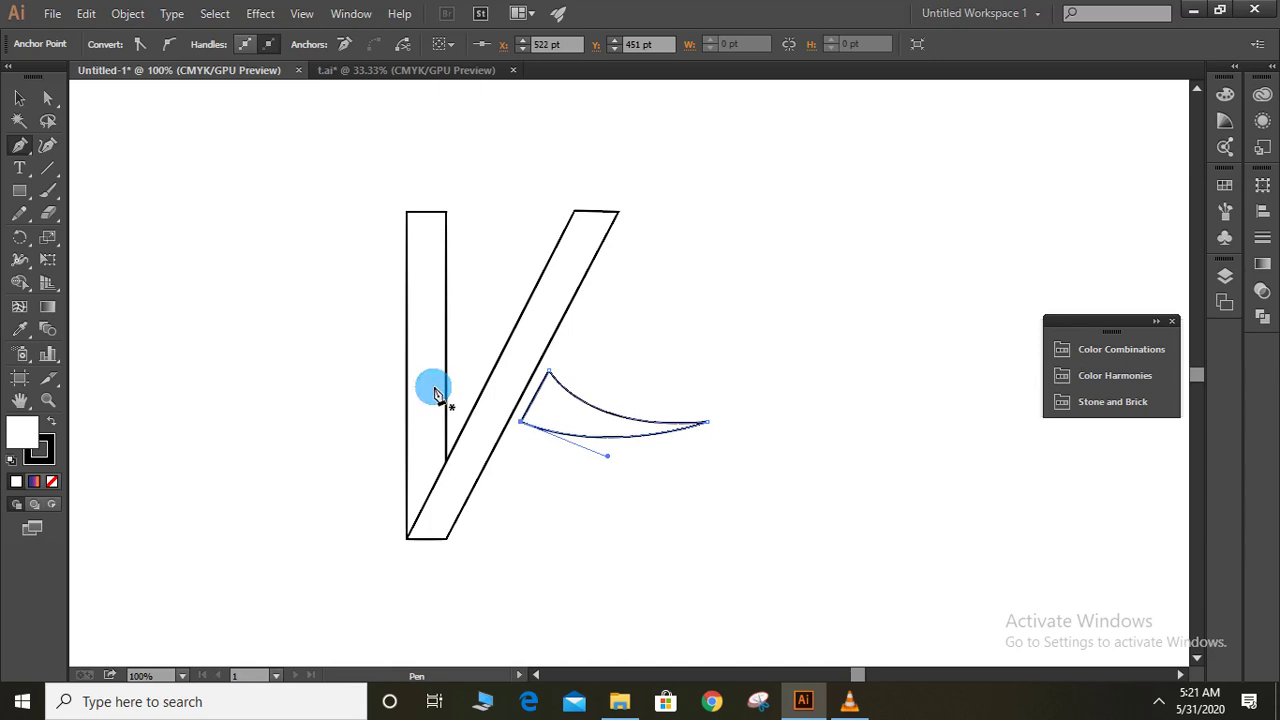
{"action": "left_click", "coordinate": [17, 100]}
{"action": "left_click", "coordinate": [259, 400]}
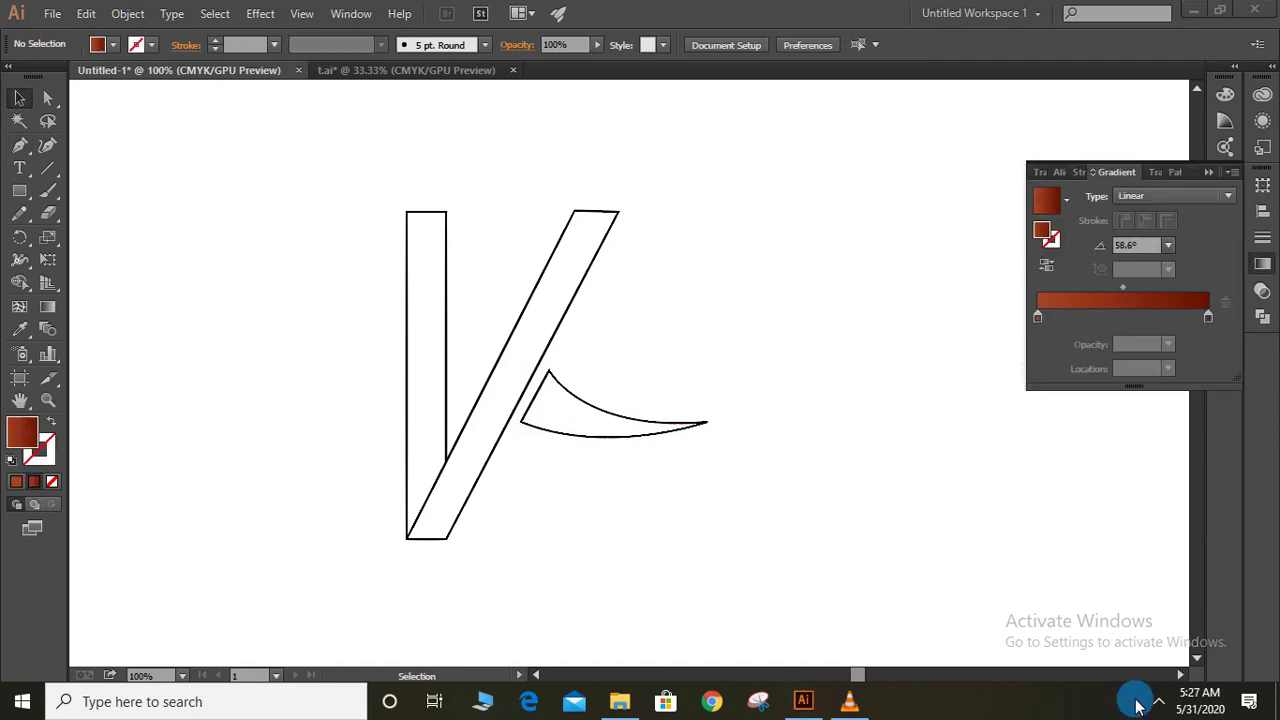
{"action": "left_click", "coordinate": [1158, 702]}
{"action": "left_click", "coordinate": [1127, 713]}
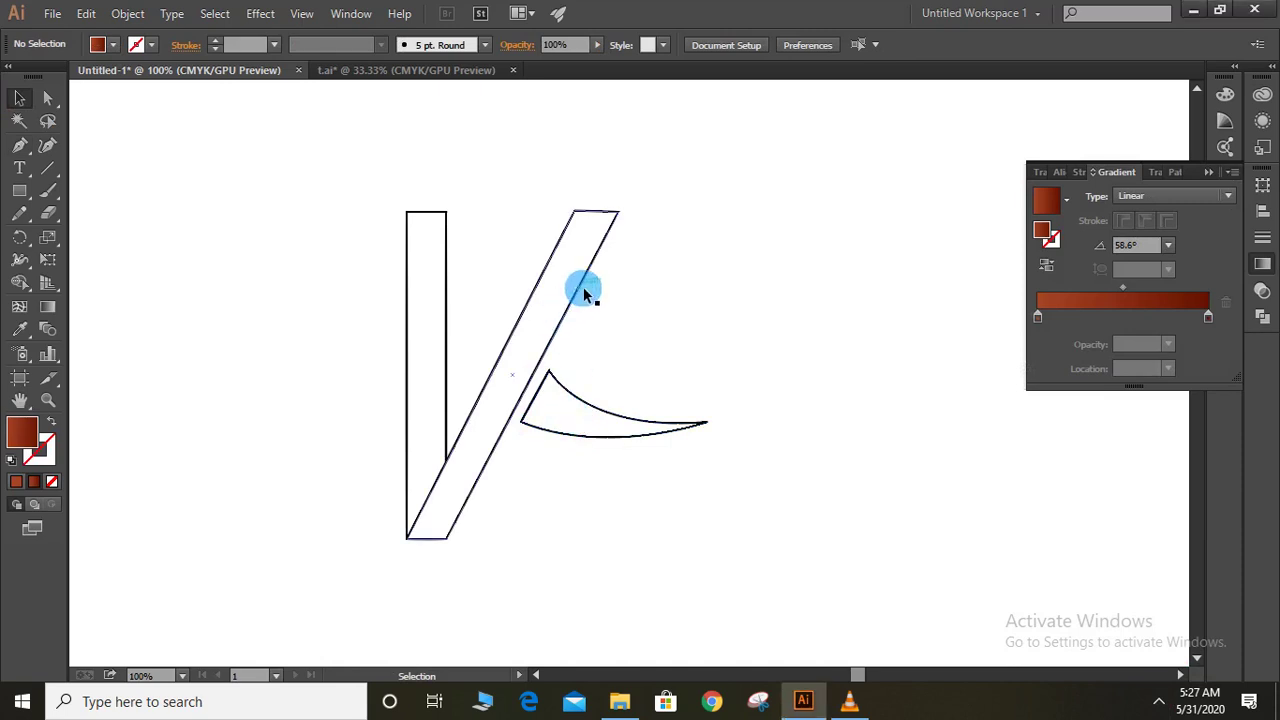
- Rotate the slanted bar further clockwise and move its lower end back onto the upright bar's base
{"action": "mouse_move", "coordinate": [583, 281]}
{"action": "left_mouse_down"}
{"action": "mouse_move", "coordinate": [603, 232]}
{"action": "mouse_move", "coordinate": [646, 214]}
{"action": "mouse_move", "coordinate": [655, 228]}
{"action": "left_mouse_up"}
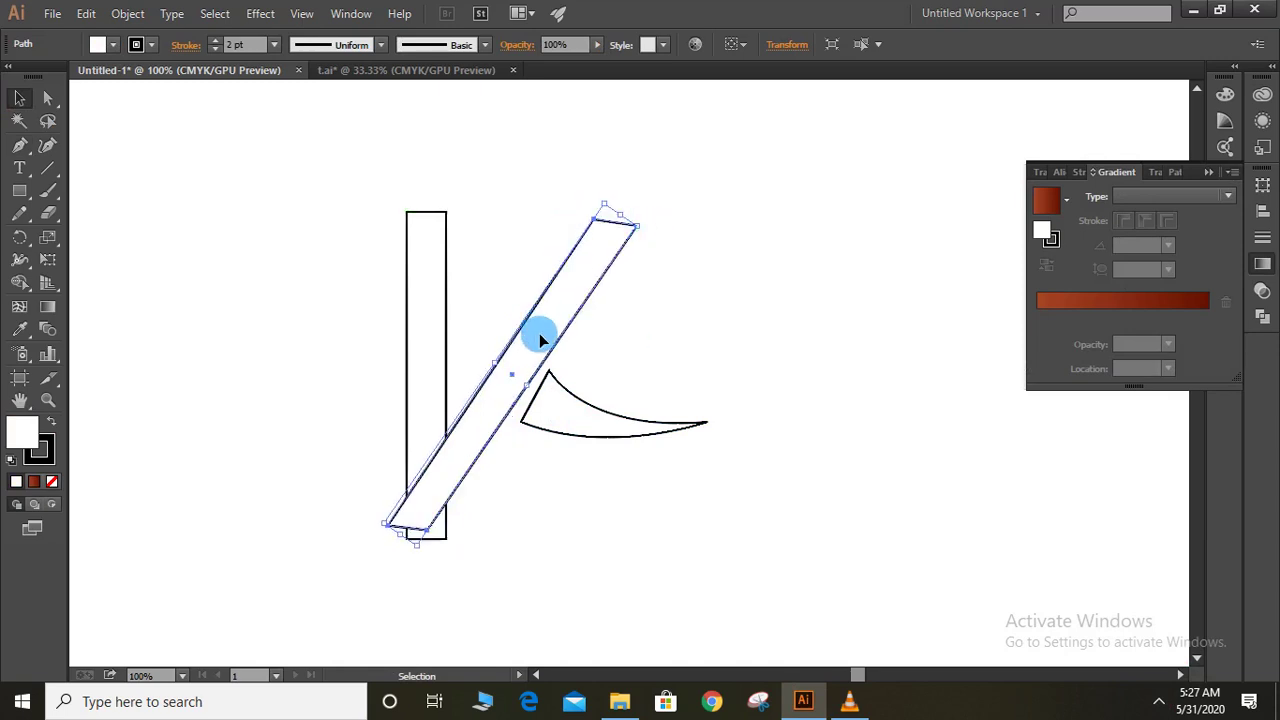
{"action": "left_click_drag", "start_coordinate": [543, 342], "coordinate": [561, 351]}
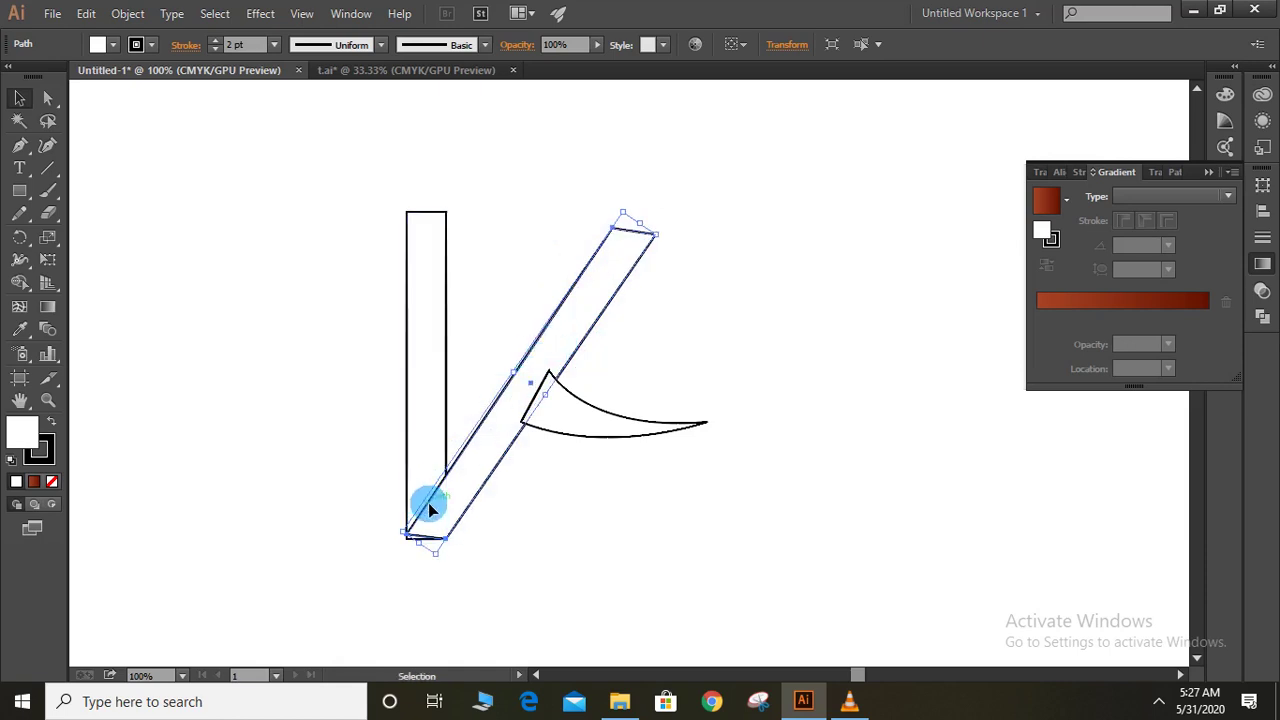
{"action": "left_click_drag", "start_coordinate": [412, 524], "coordinate": [408, 531]}
- Level both ends of the slanted bar again by moving its bottom-left anchor to the upright's corner and raising its top-right anchor
{"action": "left_click", "coordinate": [47, 98]}
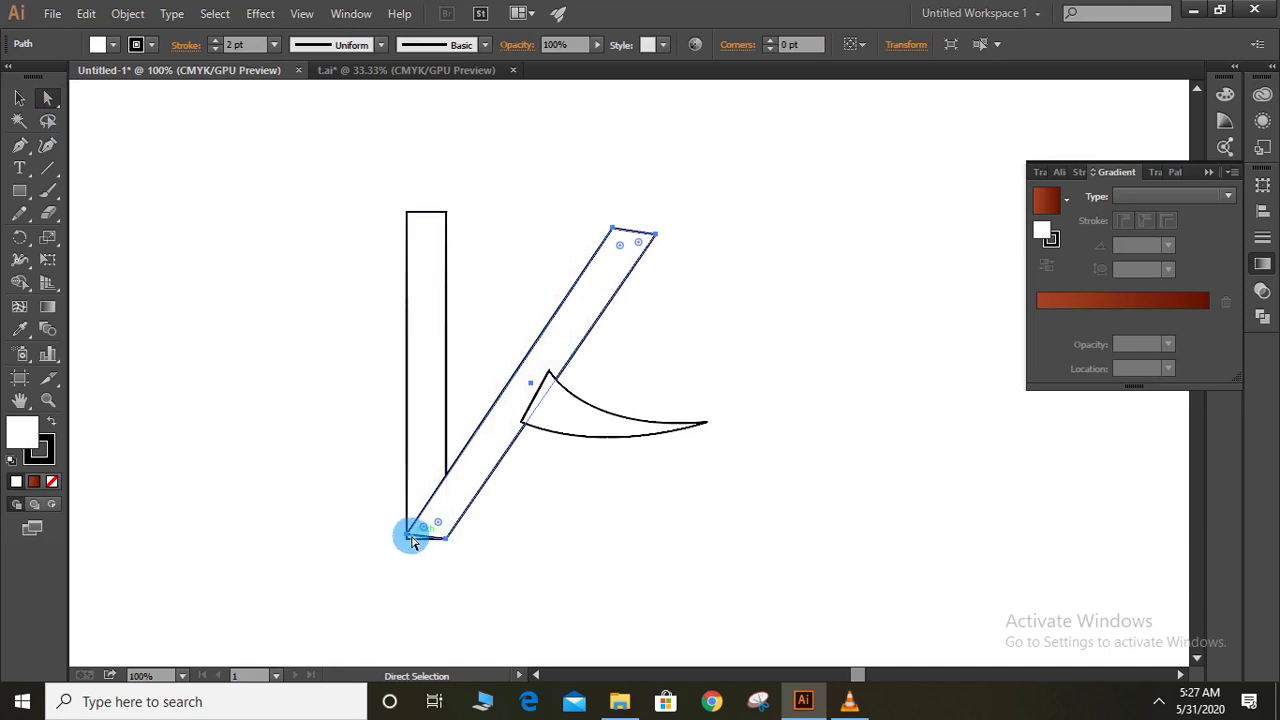
{"action": "left_click_drag", "start_coordinate": [408, 540], "coordinate": [409, 547]}
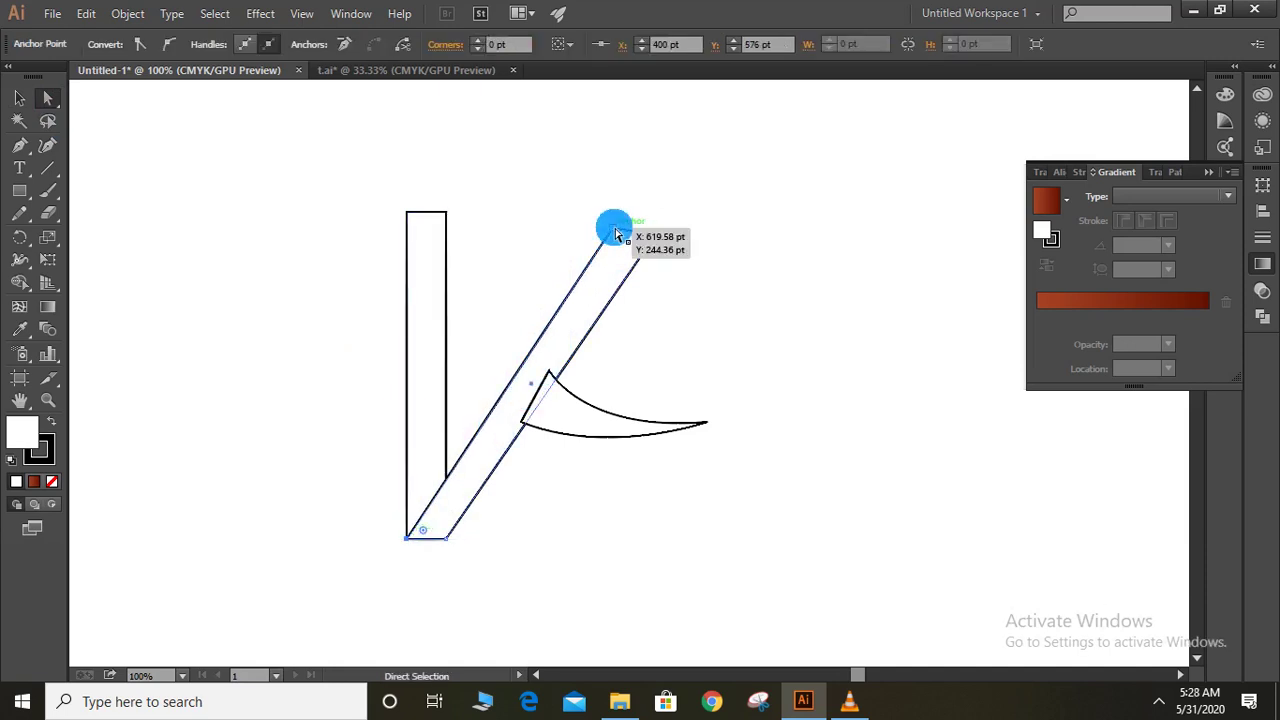
{"action": "mouse_move", "coordinate": [615, 233]}
{"action": "left_mouse_down"}
{"action": "mouse_move", "coordinate": [658, 244]}
{"action": "mouse_move", "coordinate": [657, 226]}
{"action": "left_mouse_up"}
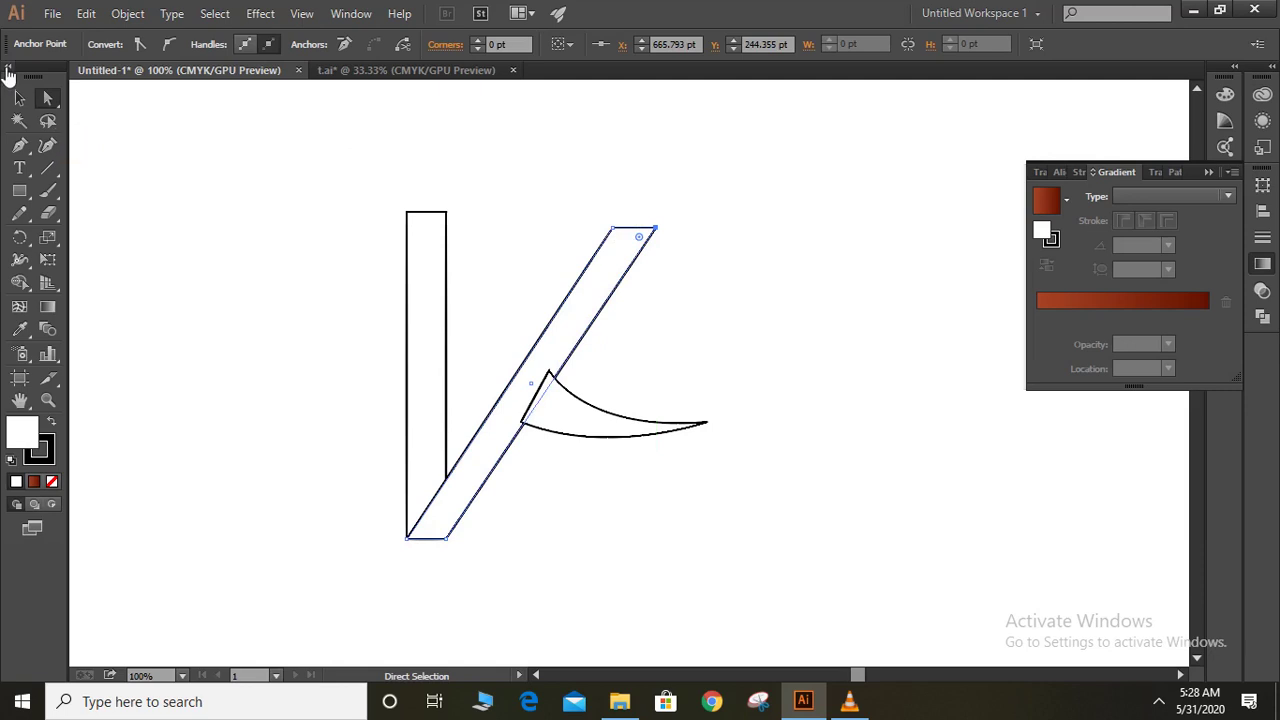
- Delete the curved tail beside the slanted bar and exit isolation mode
{"action": "left_click", "coordinate": [19, 97]}
{"action": "left_click", "coordinate": [611, 420]}
{"action": "double_click", "coordinate": [645, 437]}
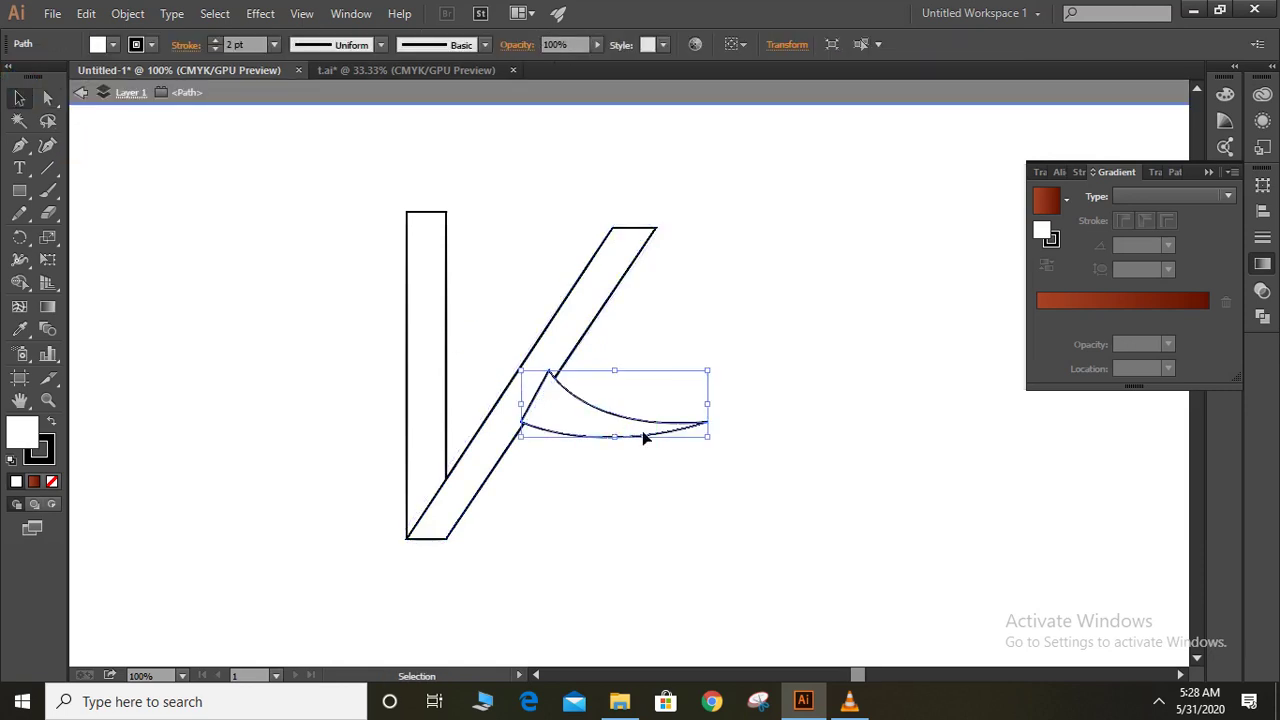
{"action": "left_click_drag", "start_coordinate": [603, 414], "coordinate": [624, 433]}
{"action": "left_click", "coordinate": [687, 440]}
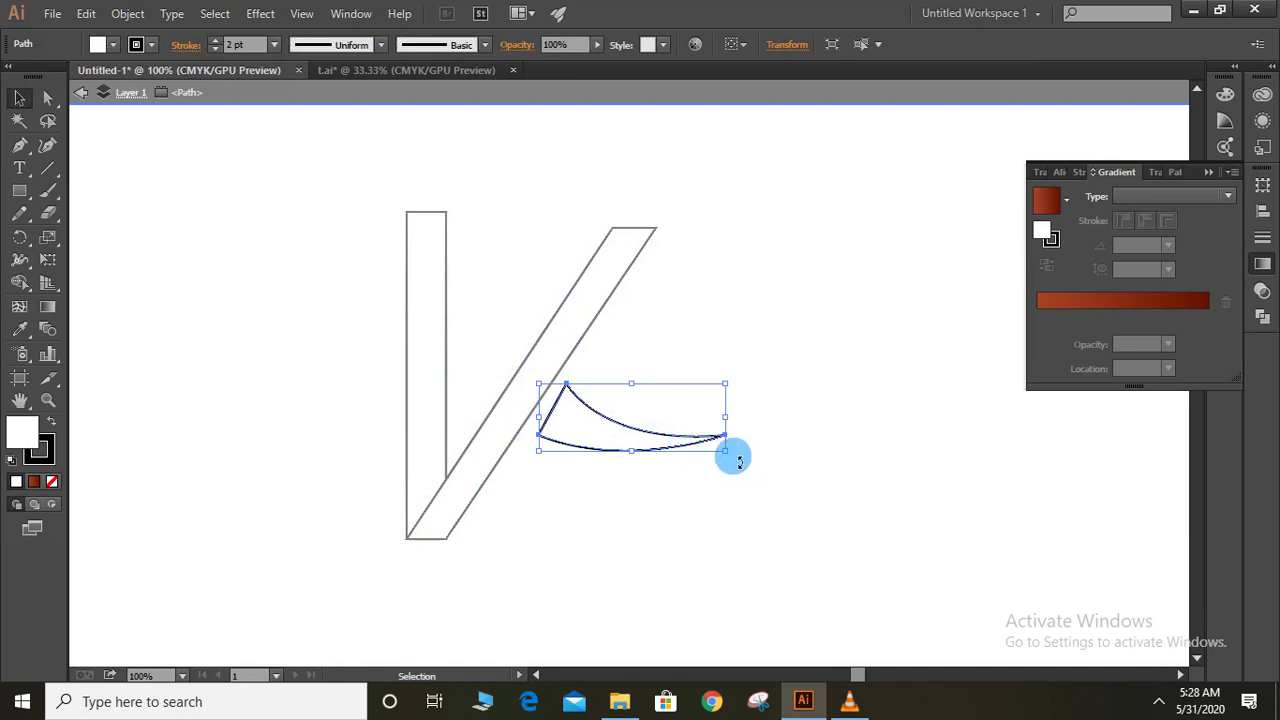
{"action": "key", "text": "Delete"}
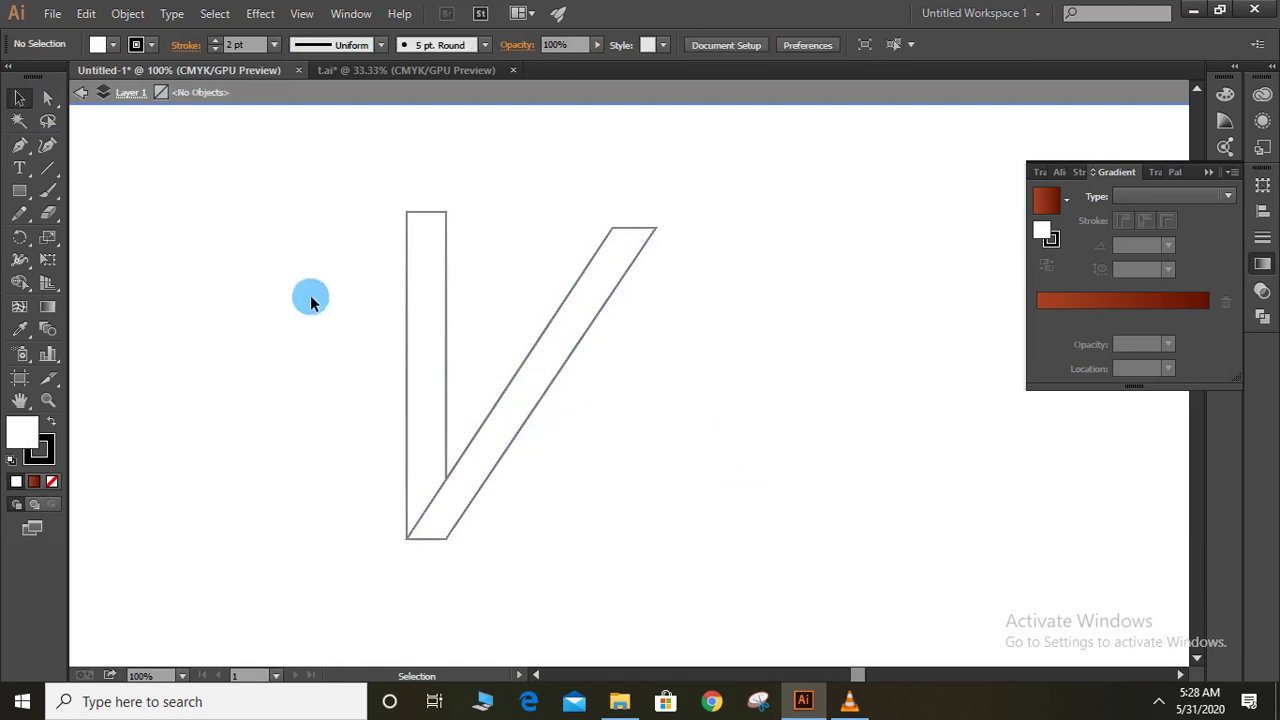
{"action": "double_click", "coordinate": [121, 195]}
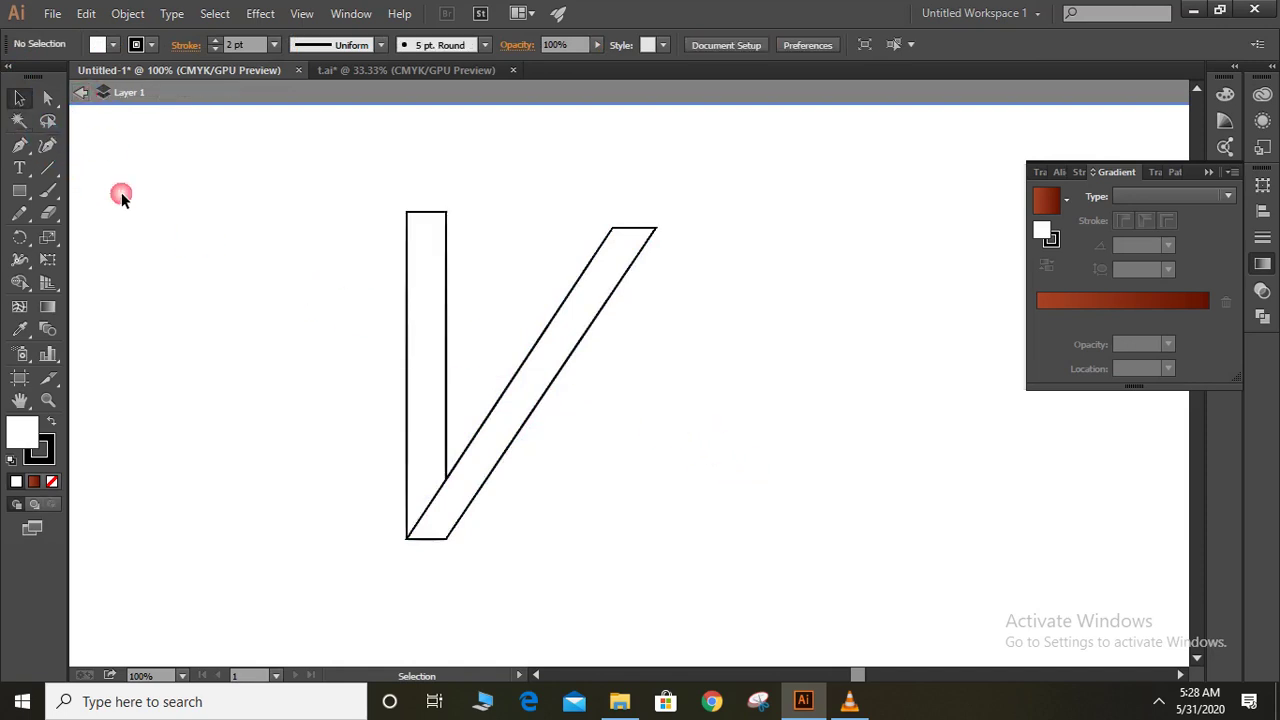
{"action": "double_click", "coordinate": [162, 228]}
- Draw a closed, curved, pointed leg with the Pen tool, extending from just beside the slanted bar's middle, and deselect it
{"action": "left_click", "coordinate": [19, 145]}
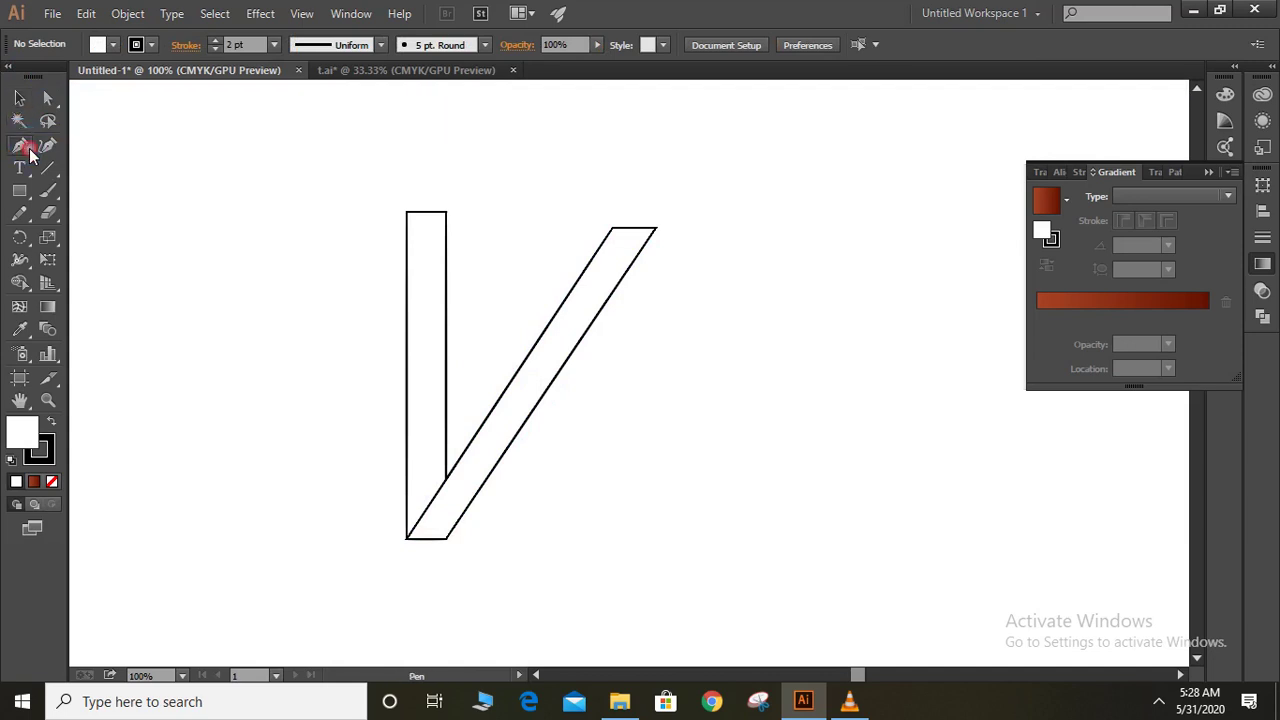
{"action": "left_click", "coordinate": [540, 411]}
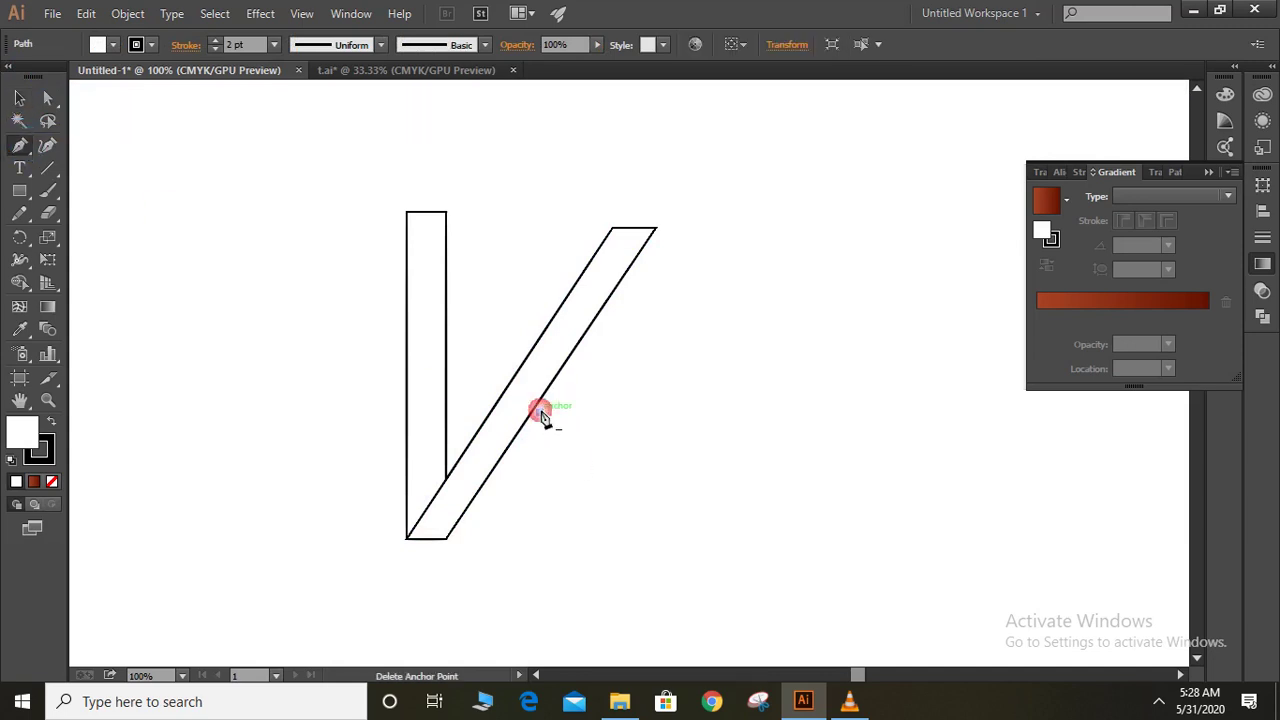
{"action": "left_click", "coordinate": [575, 373]}
{"action": "left_click_drag", "start_coordinate": [575, 373], "coordinate": [867, 514]}
{"action": "left_click_drag", "start_coordinate": [717, 494], "coordinate": [574, 366]}
{"action": "key", "text": "ctrl"}
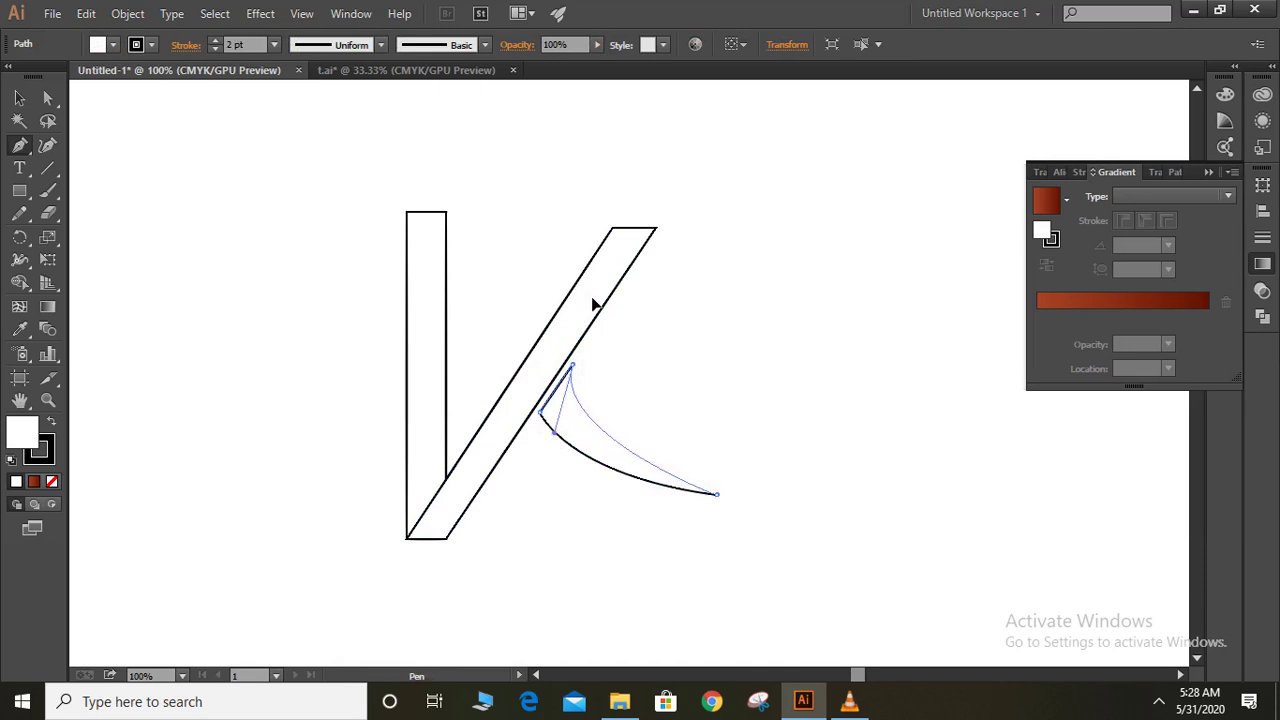
{"action": "left_click_drag", "start_coordinate": [590, 316], "coordinate": [590, 315]}
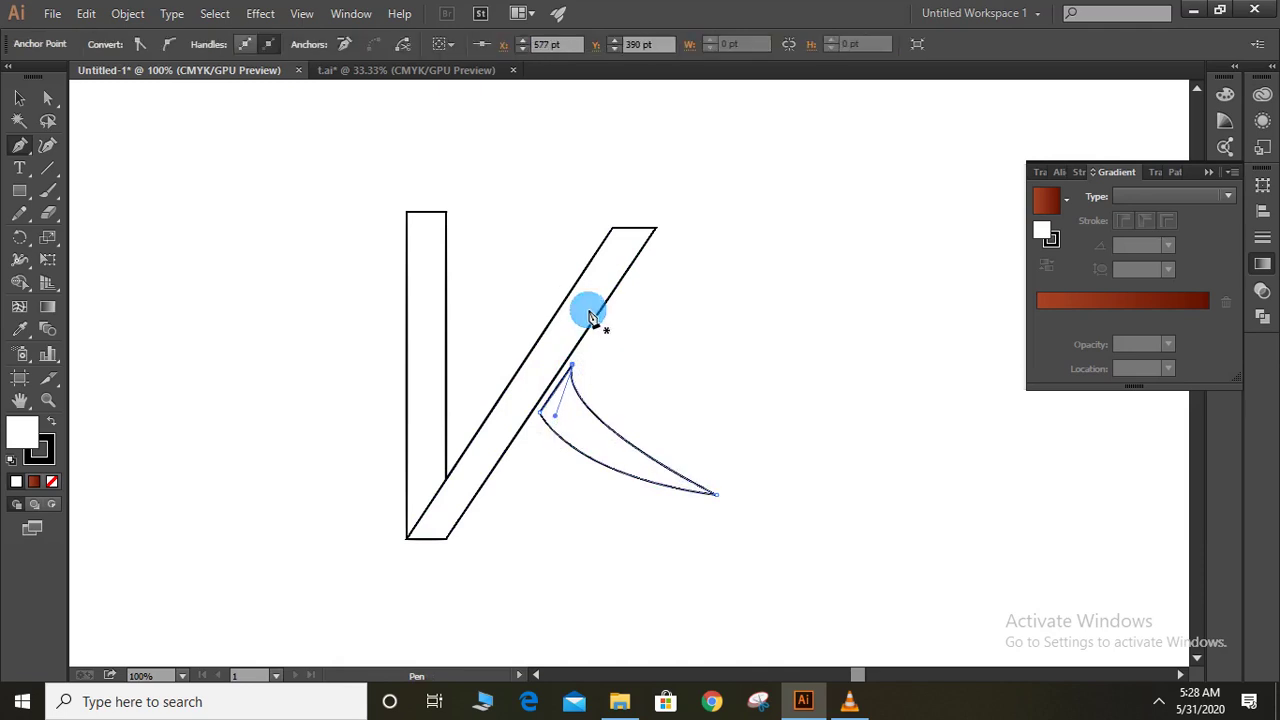
{"action": "left_click", "coordinate": [26, 101]}
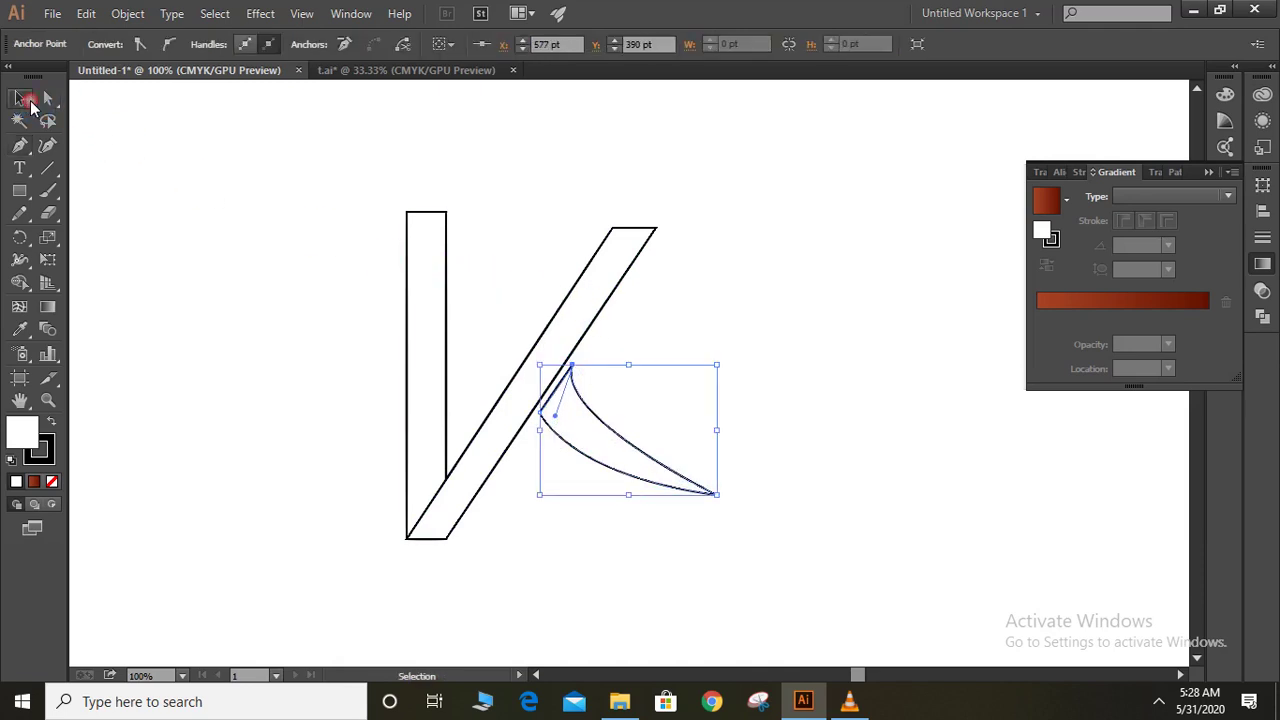
{"action": "left_click", "coordinate": [728, 402]}
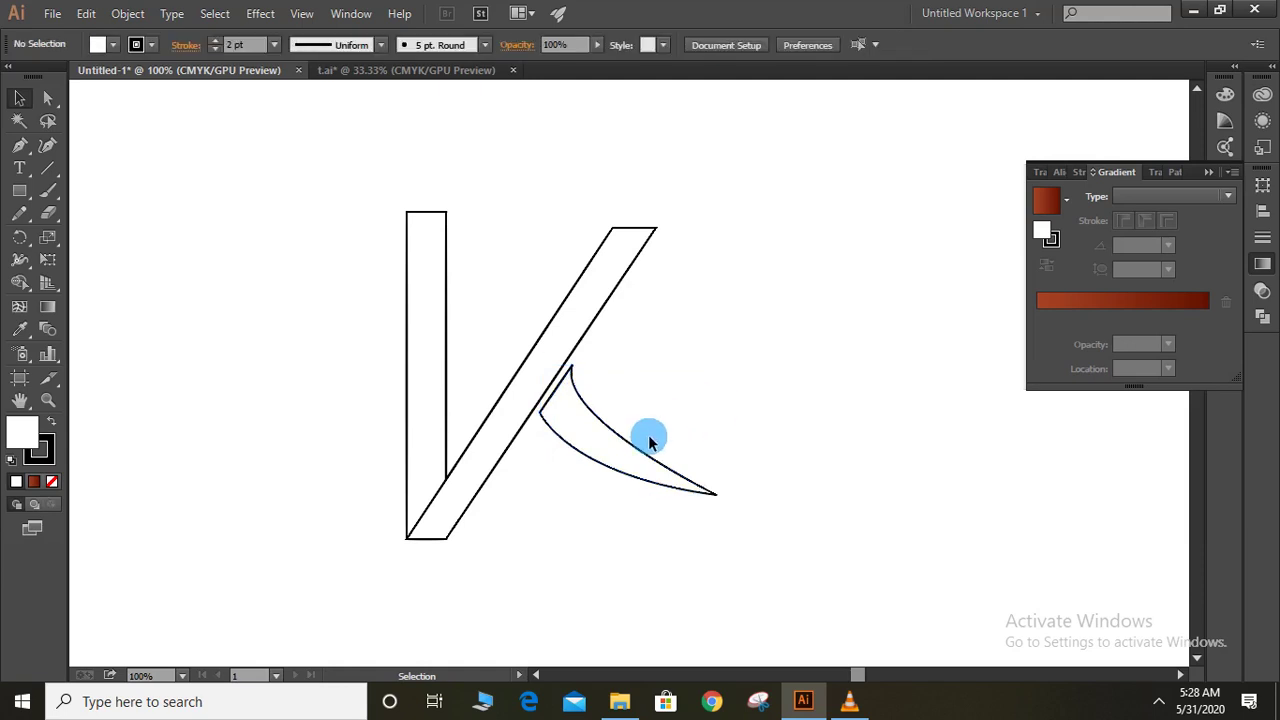
- Fill the slanted bar with a dark-to-light blue linear gradient swatch
{"action": "left_click", "coordinate": [520, 390]}
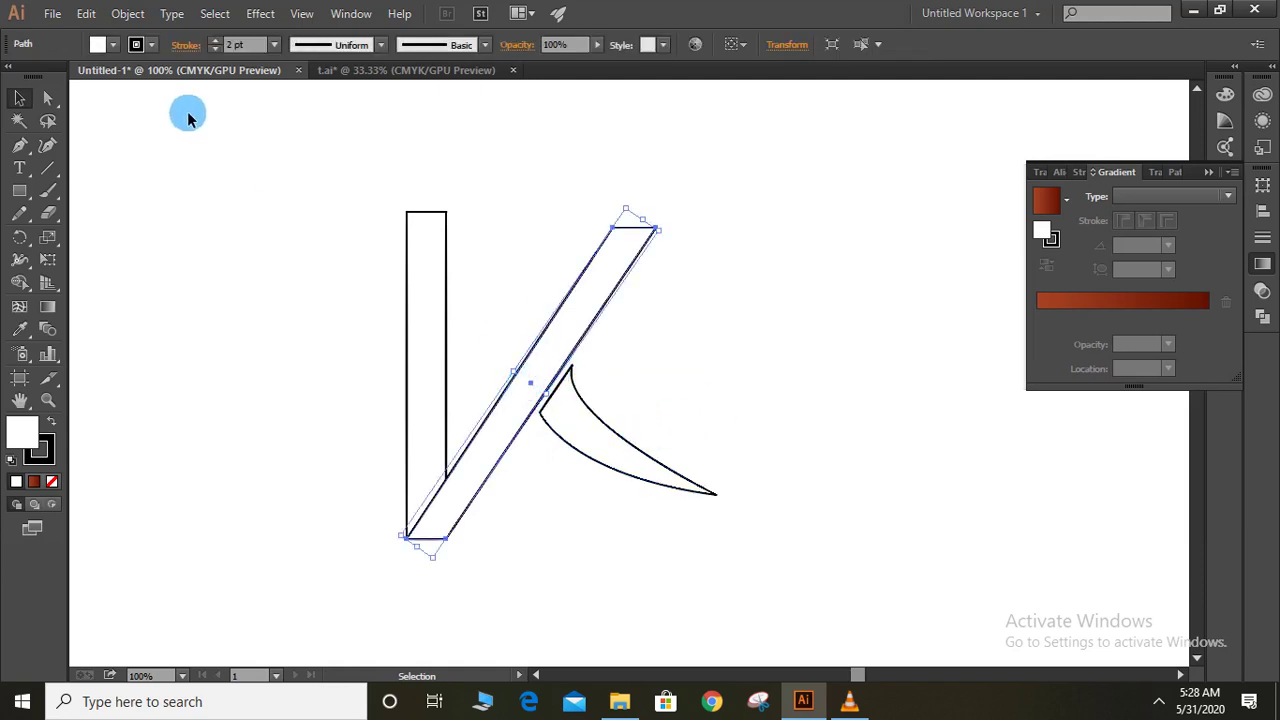
{"action": "left_click", "coordinate": [115, 43]}
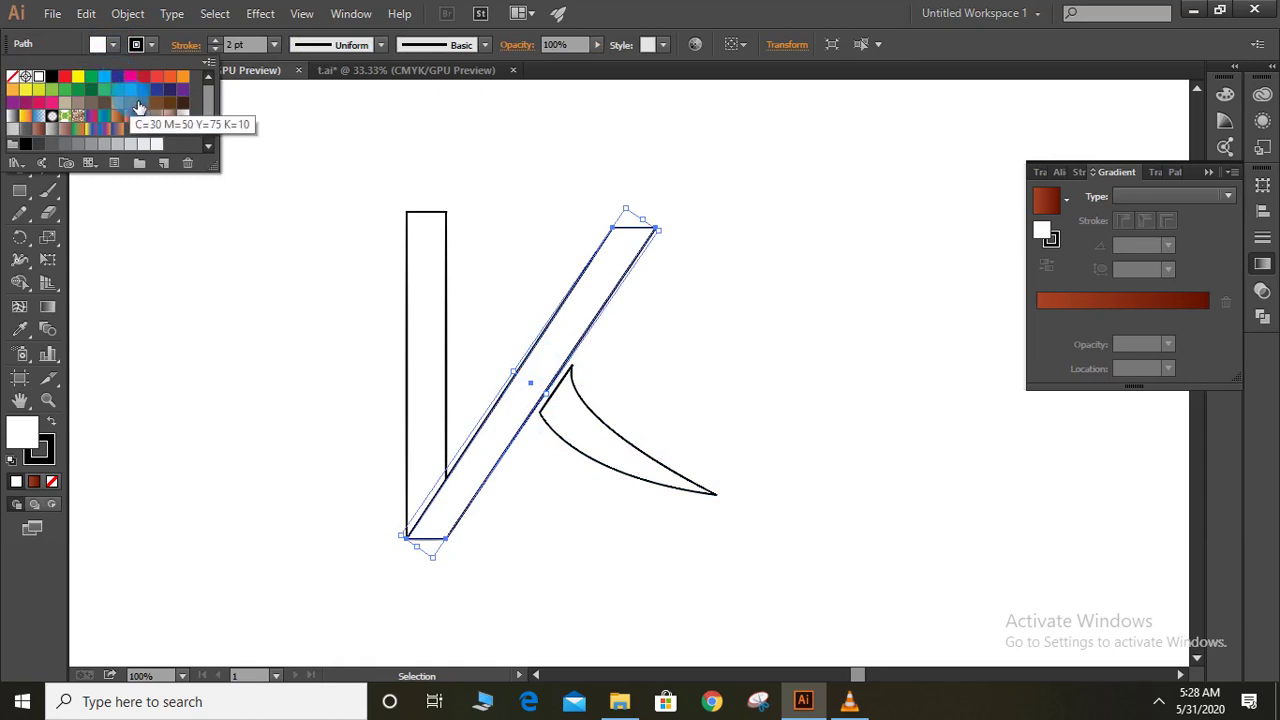
{"action": "left_click", "coordinate": [150, 120]}
{"action": "key", "text": "Escape"}
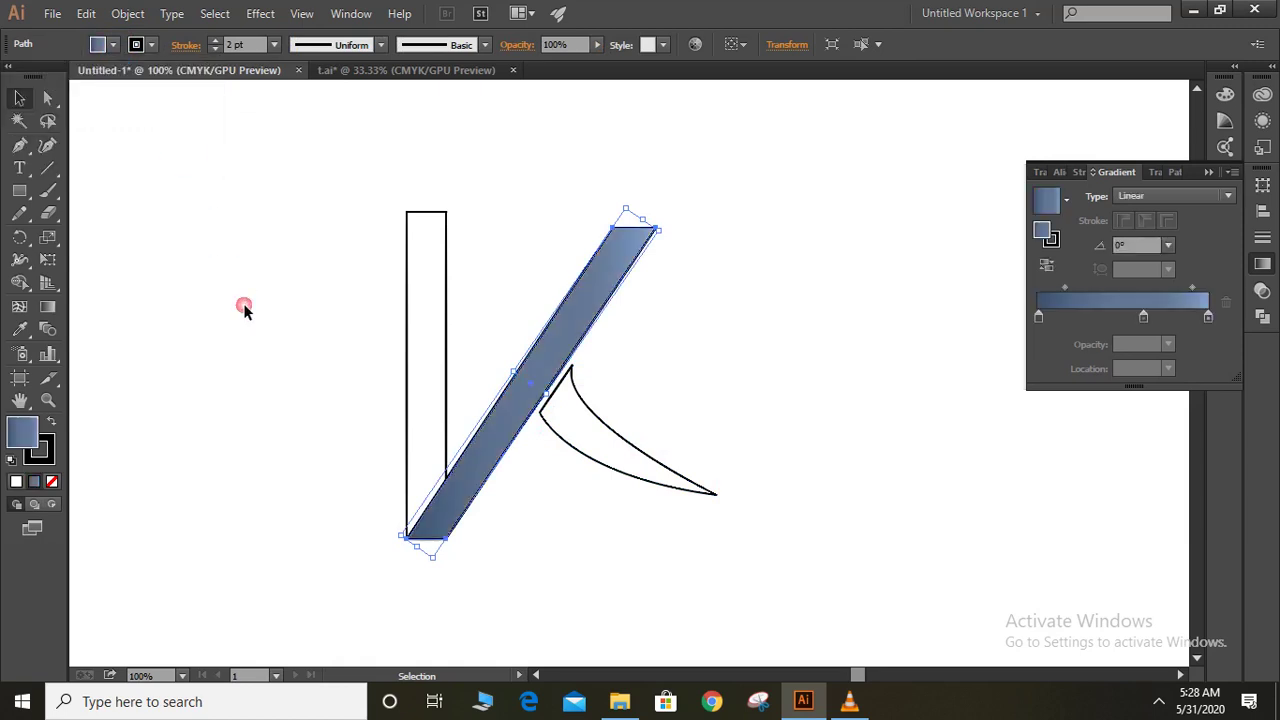
- Fill the upright bar with a linear gradient swatch running from light red to dark brick red
{"action": "left_click", "coordinate": [410, 344]}
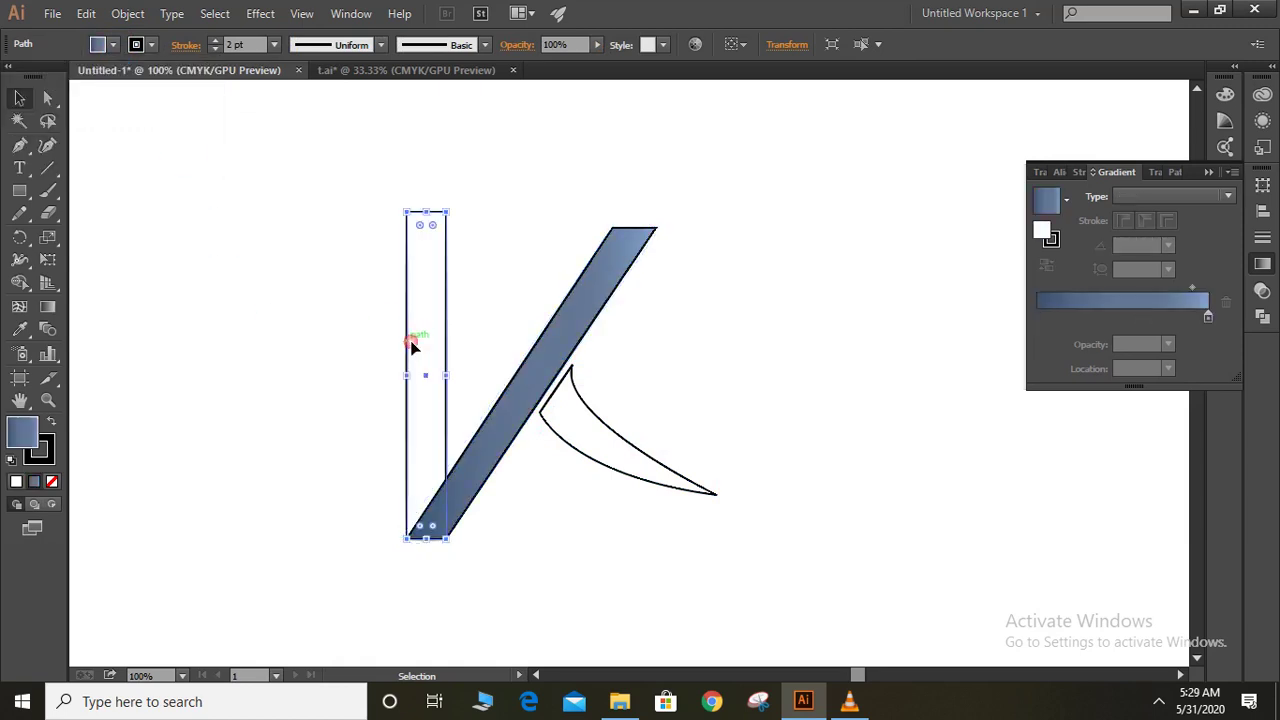
{"action": "left_click", "coordinate": [115, 45]}
{"action": "left_click", "coordinate": [140, 117]}
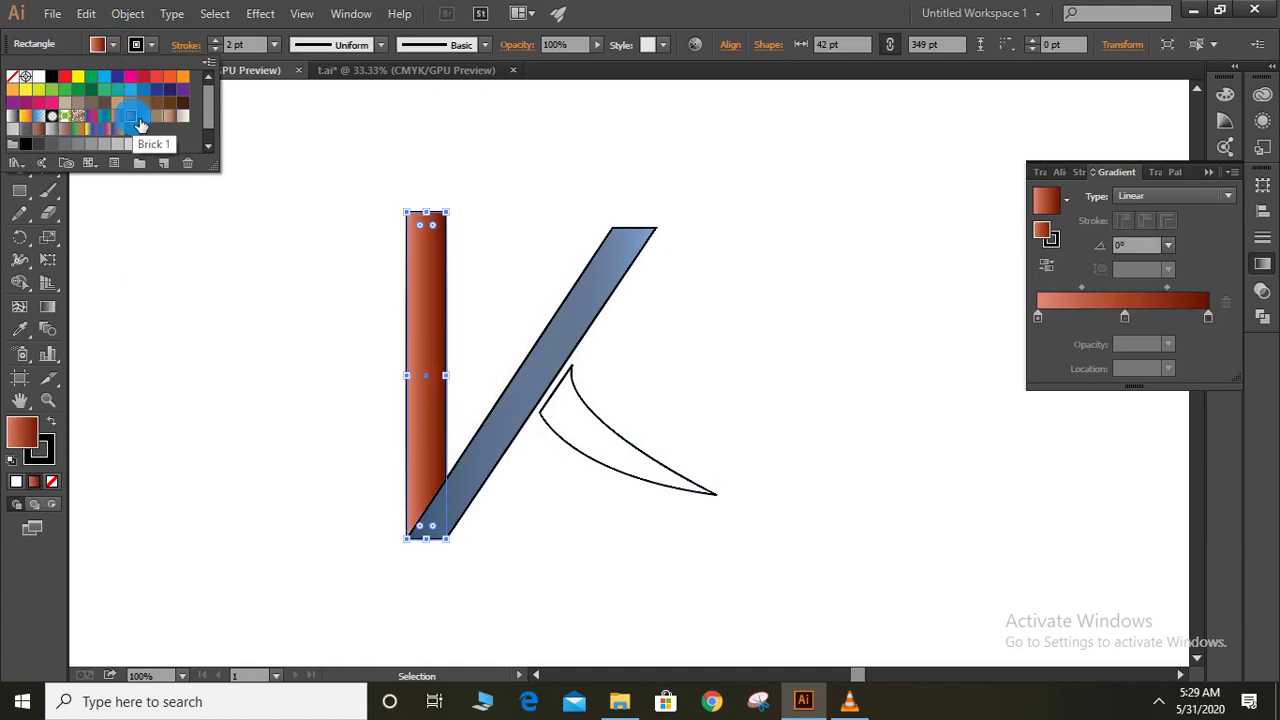
{"action": "left_click", "coordinate": [209, 242]}
{"action": "left_click", "coordinate": [209, 242]}
- Fill the curved, pointed leg with a light-to-dark grey linear gradient swatch
{"action": "left_click", "coordinate": [679, 467]}
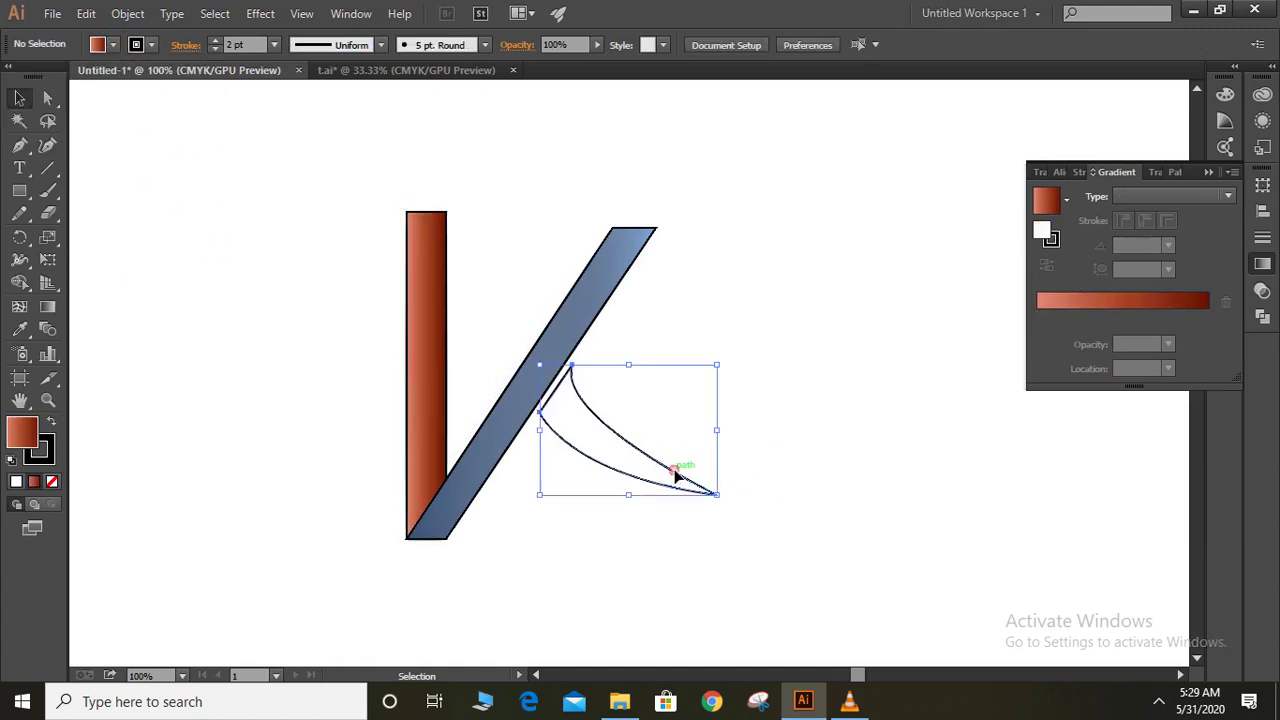
{"action": "left_click", "coordinate": [113, 46]}
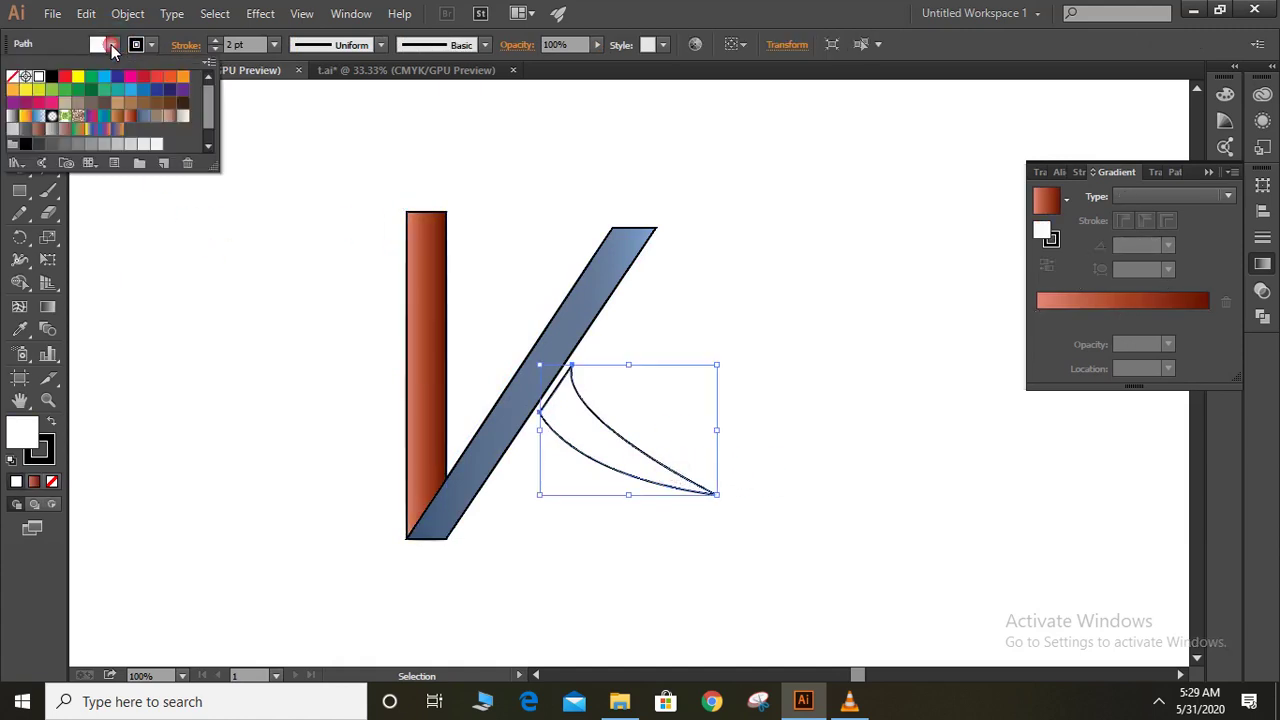
{"action": "left_click", "coordinate": [58, 131]}
{"action": "left_click", "coordinate": [100, 209]}
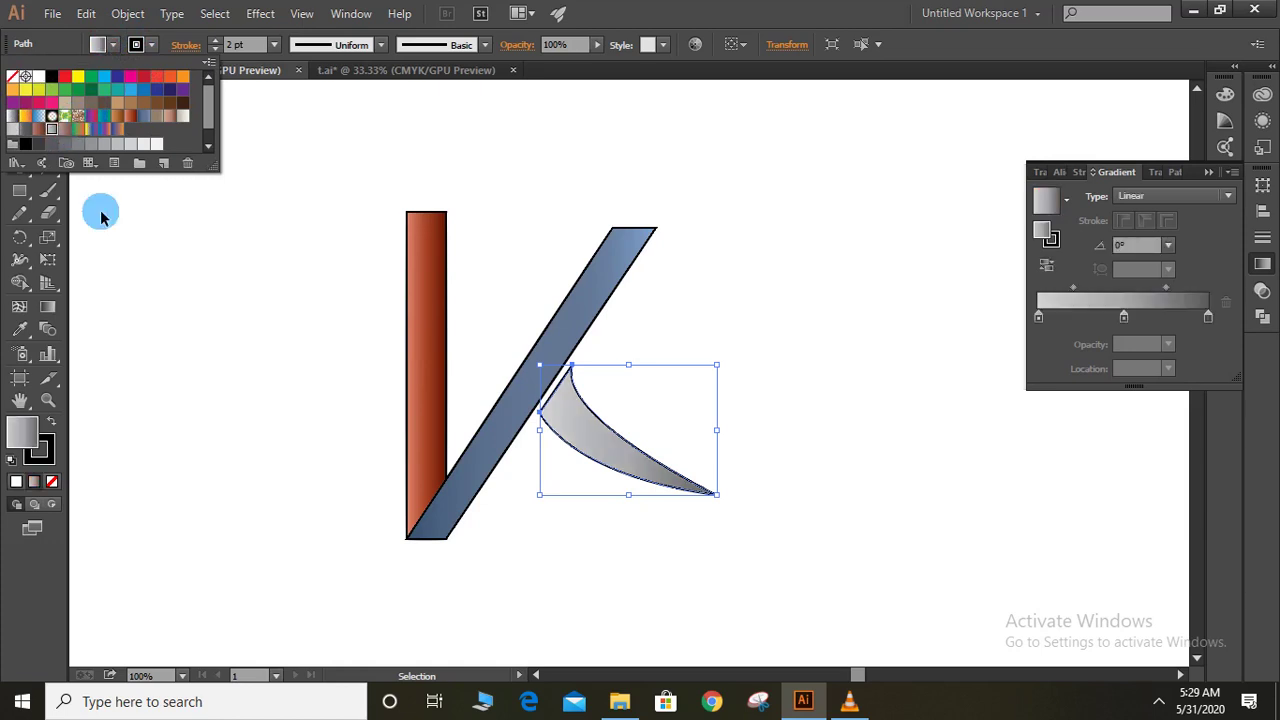
{"action": "left_click", "coordinate": [145, 281]}
- Stretch the slanted bar slightly upward at its upper end, toward the height of the upright bar's top
{"action": "left_click_drag", "start_coordinate": [155, 235], "coordinate": [706, 550]}
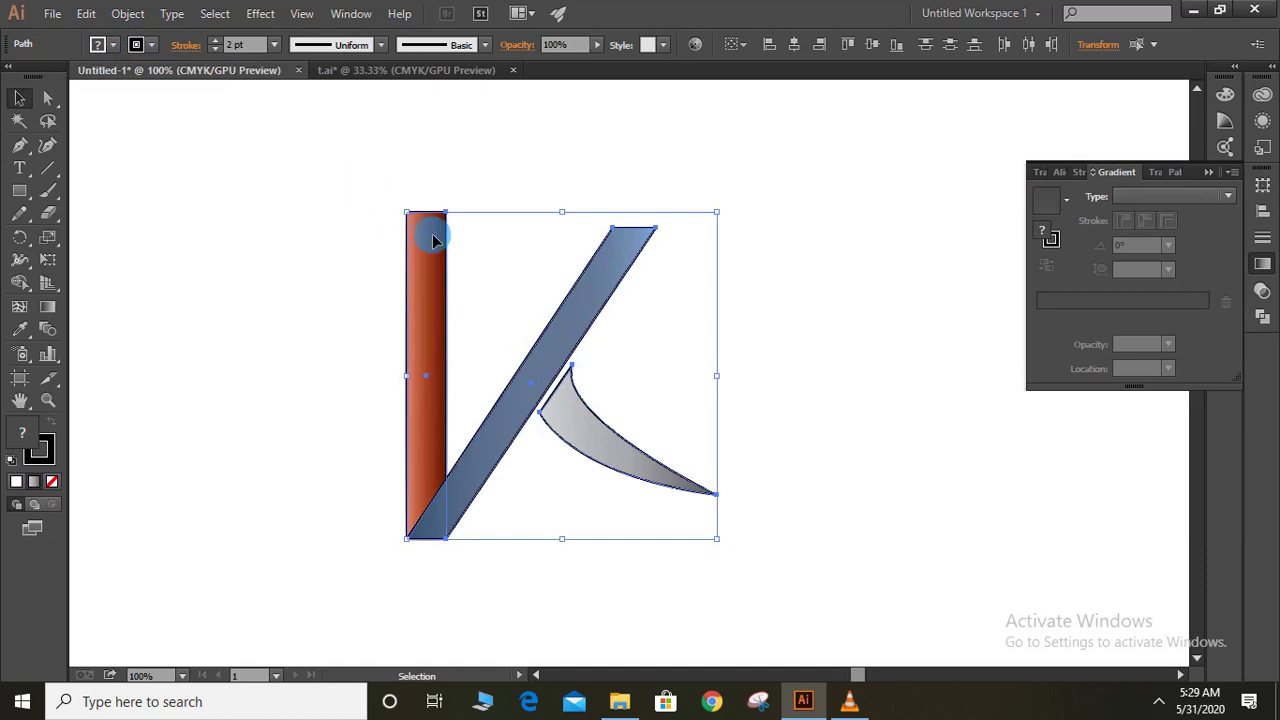
{"action": "left_click", "coordinate": [337, 251]}
{"action": "left_click", "coordinate": [603, 249]}
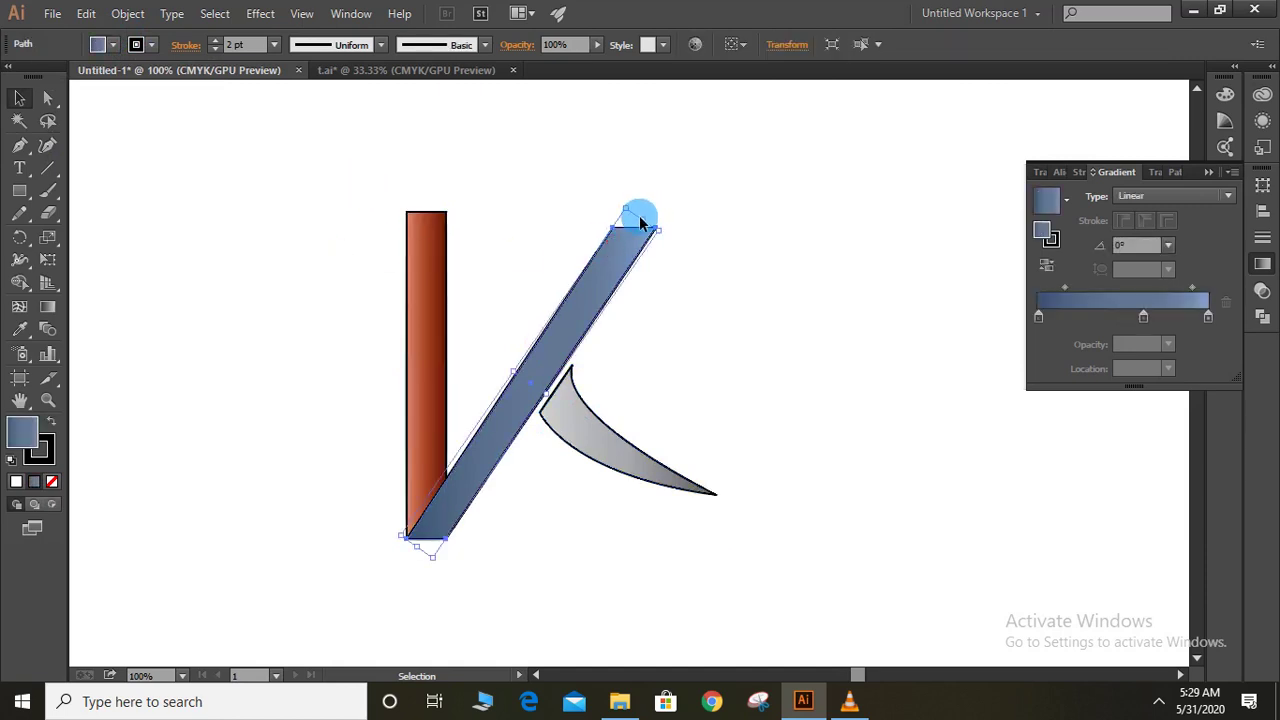
{"action": "left_click_drag", "start_coordinate": [650, 224], "coordinate": [648, 212]}
{"action": "left_click", "coordinate": [600, 229]}
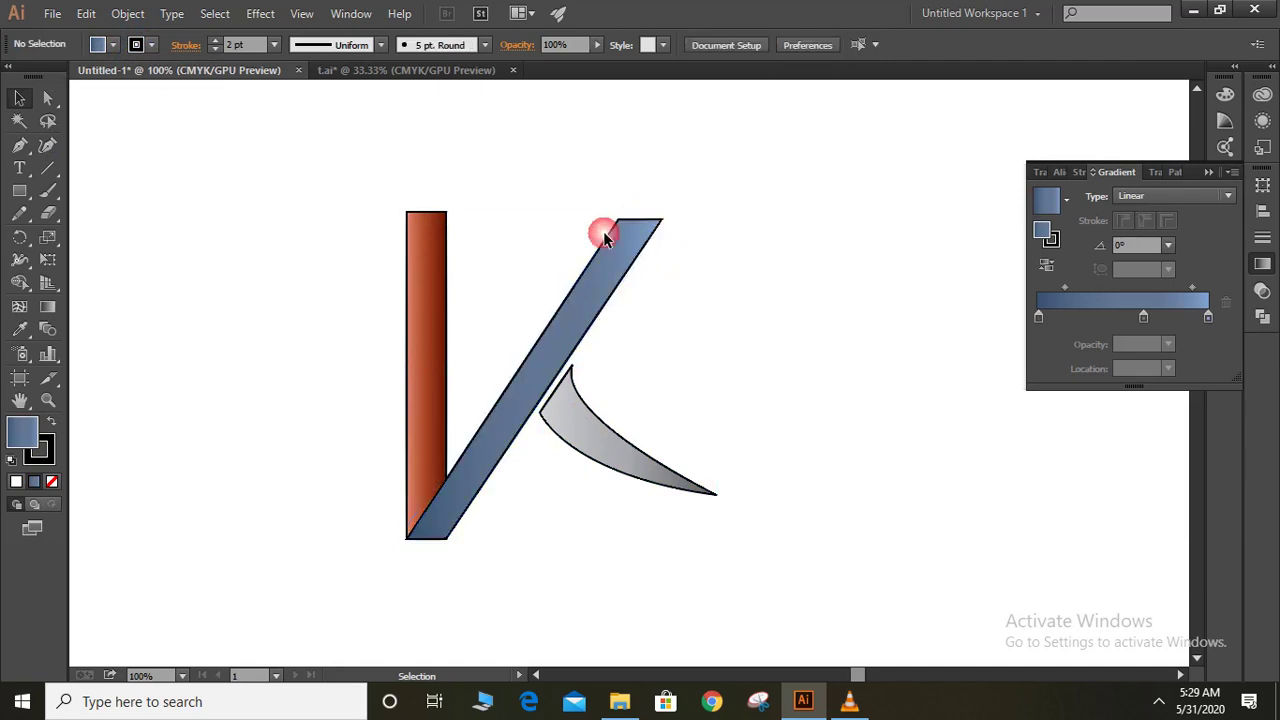
- Select all three shapes of the K and set their stroke to None
{"action": "left_click_drag", "start_coordinate": [329, 163], "coordinate": [676, 468]}
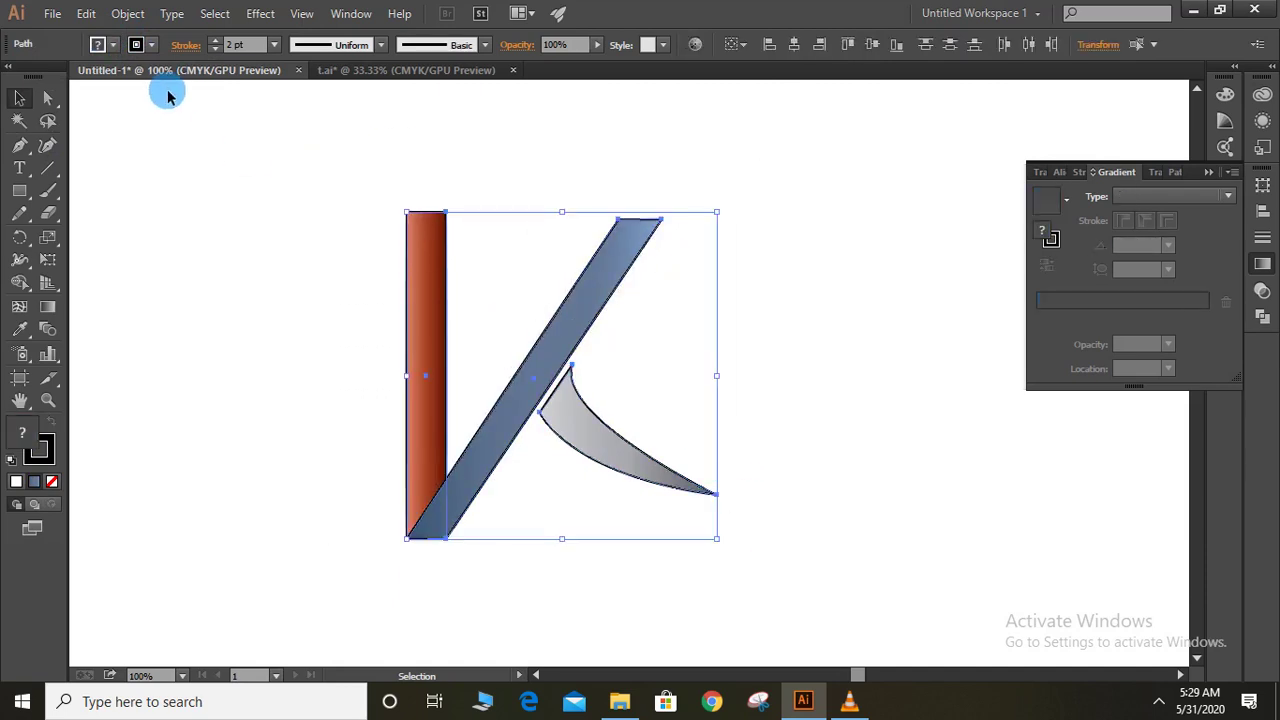
{"action": "left_click", "coordinate": [150, 45]}
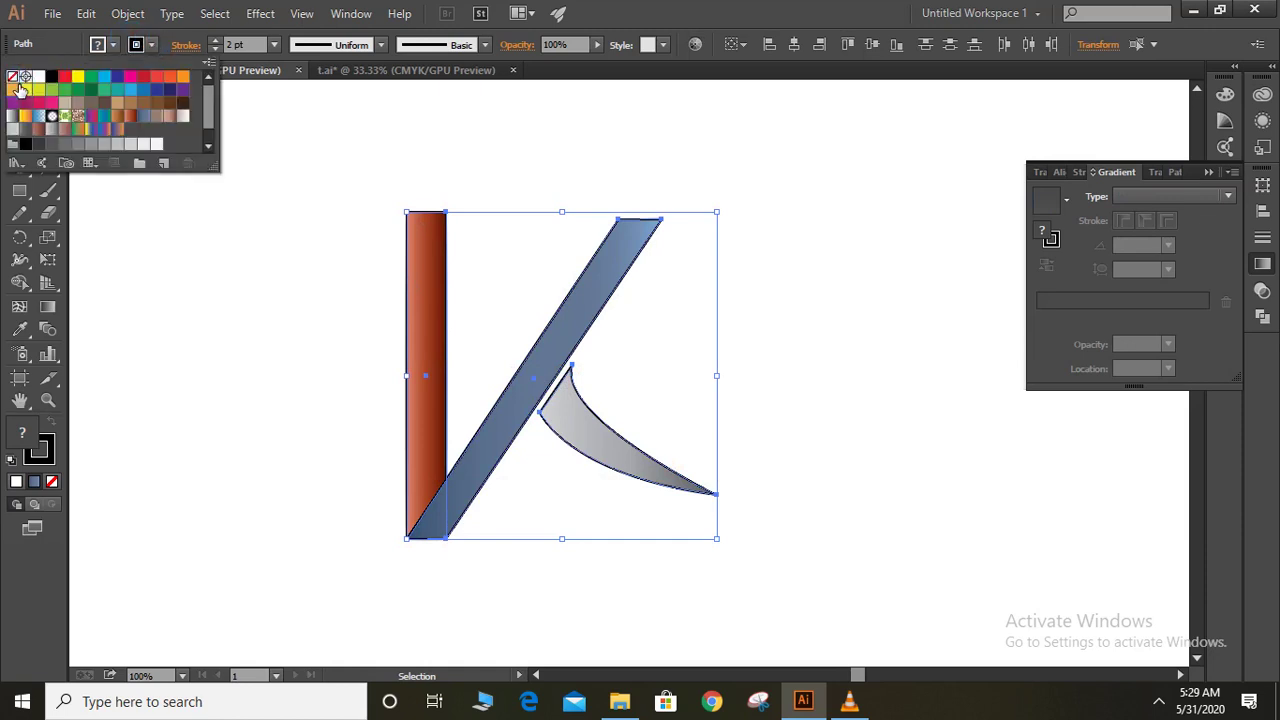
{"action": "left_click", "coordinate": [13, 77]}
{"action": "left_click", "coordinate": [103, 277]}
{"action": "left_click", "coordinate": [668, 511]}
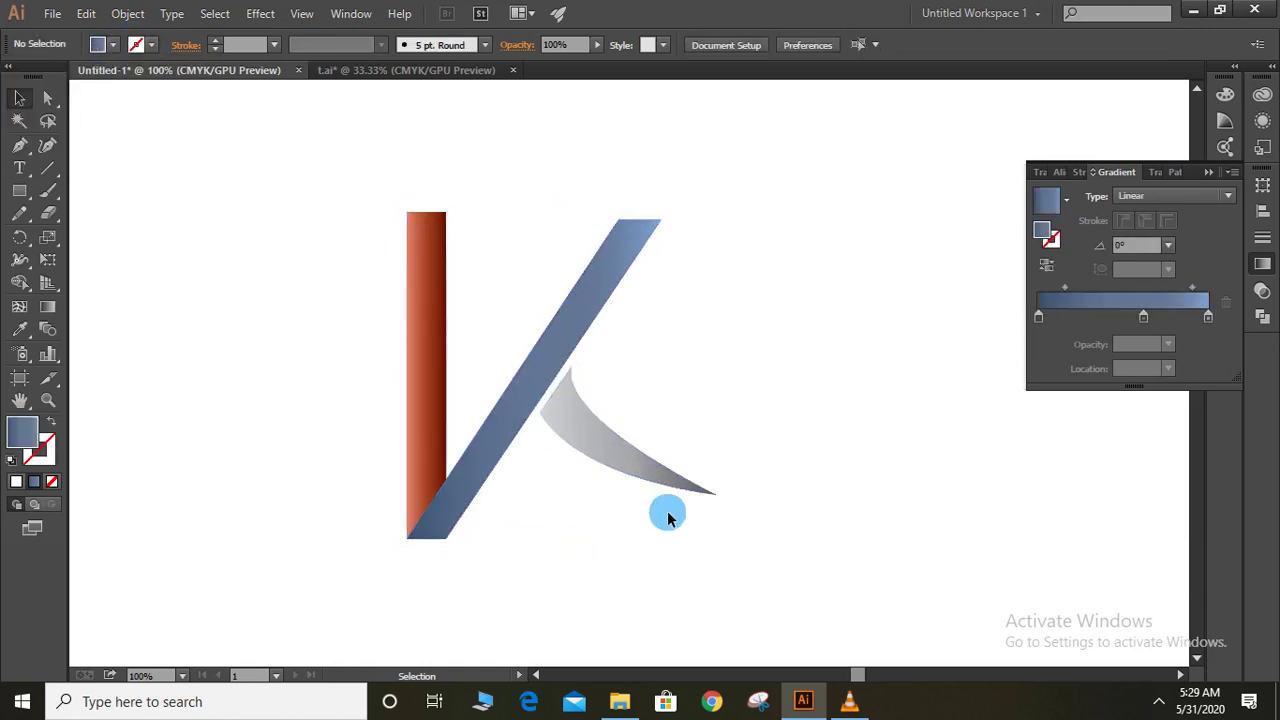
- Move the curved leg's middle gradient stop toward the light end and add another stop at 62.37%
{"action": "left_click", "coordinate": [650, 465]}
{"action": "left_click", "coordinate": [1126, 318]}
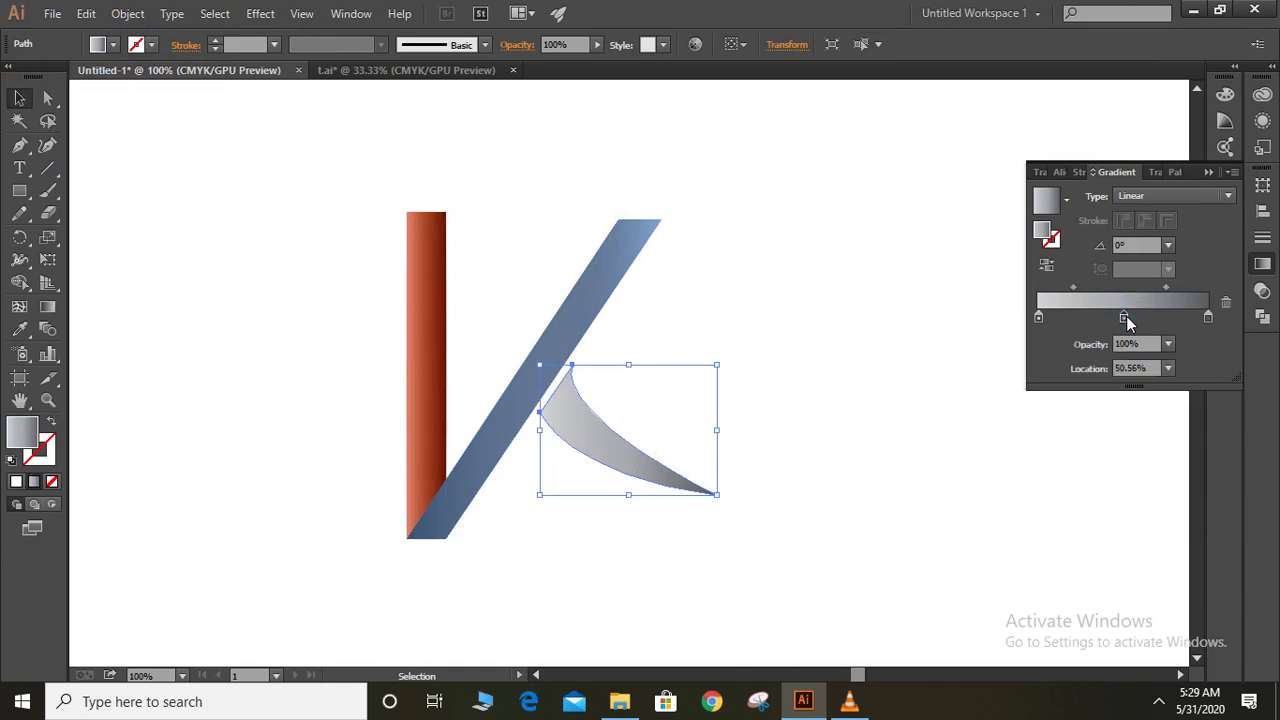
{"action": "left_click_drag", "start_coordinate": [1126, 318], "coordinate": [1078, 320]}
{"action": "left_click", "coordinate": [1166, 318]}
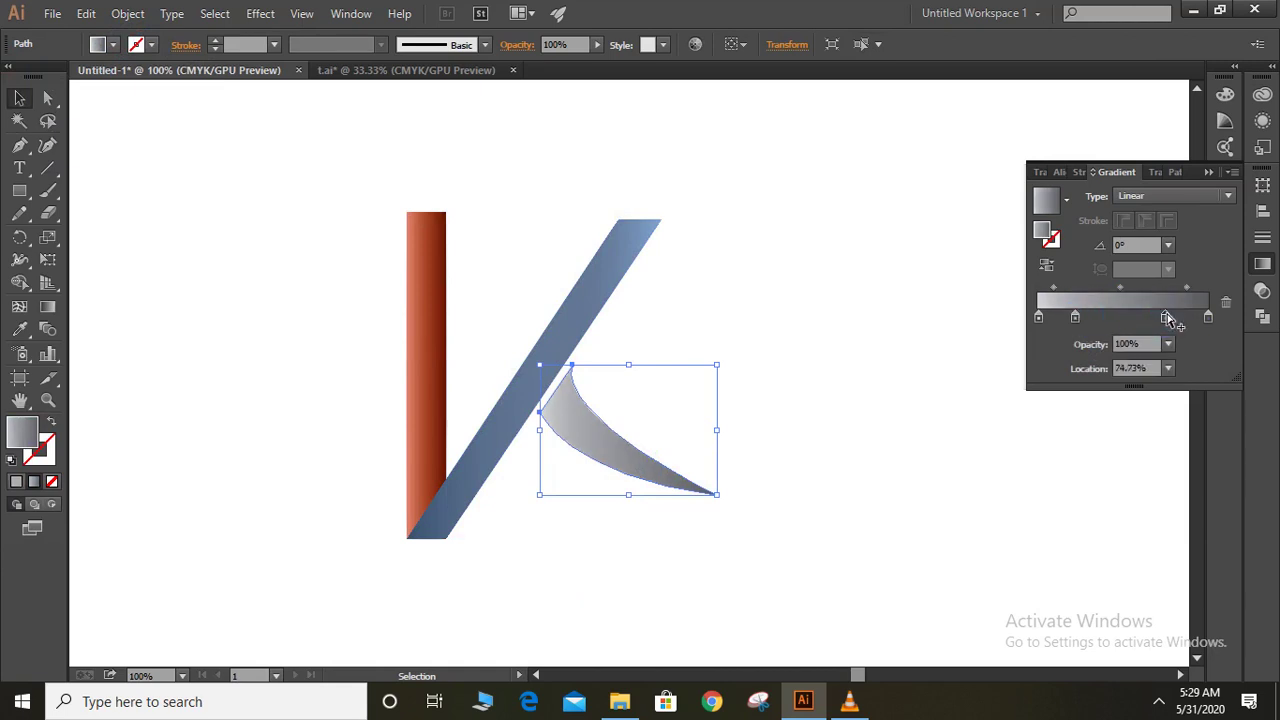
{"action": "left_click_drag", "start_coordinate": [1158, 323], "coordinate": [1143, 320]}
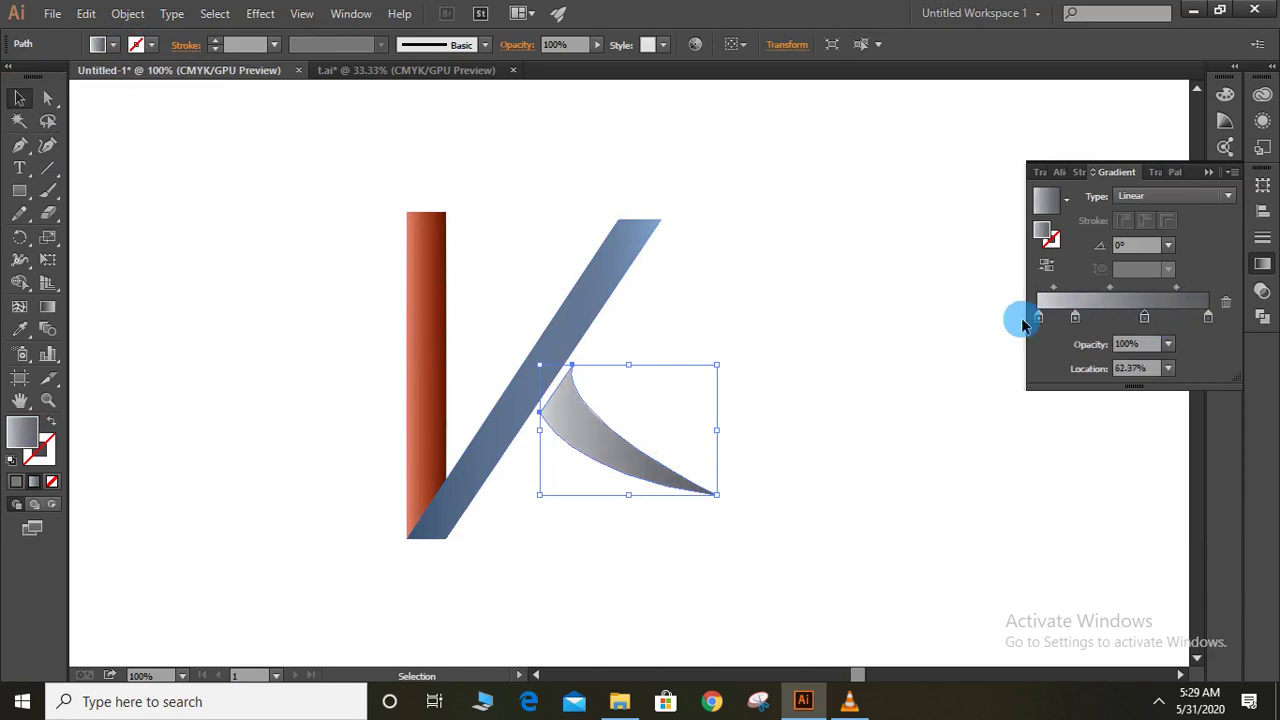
{"action": "left_click", "coordinate": [923, 339]}
- Set the location of the slanted bar's middle gradient stop to 48.38%
{"action": "left_click", "coordinate": [589, 287]}
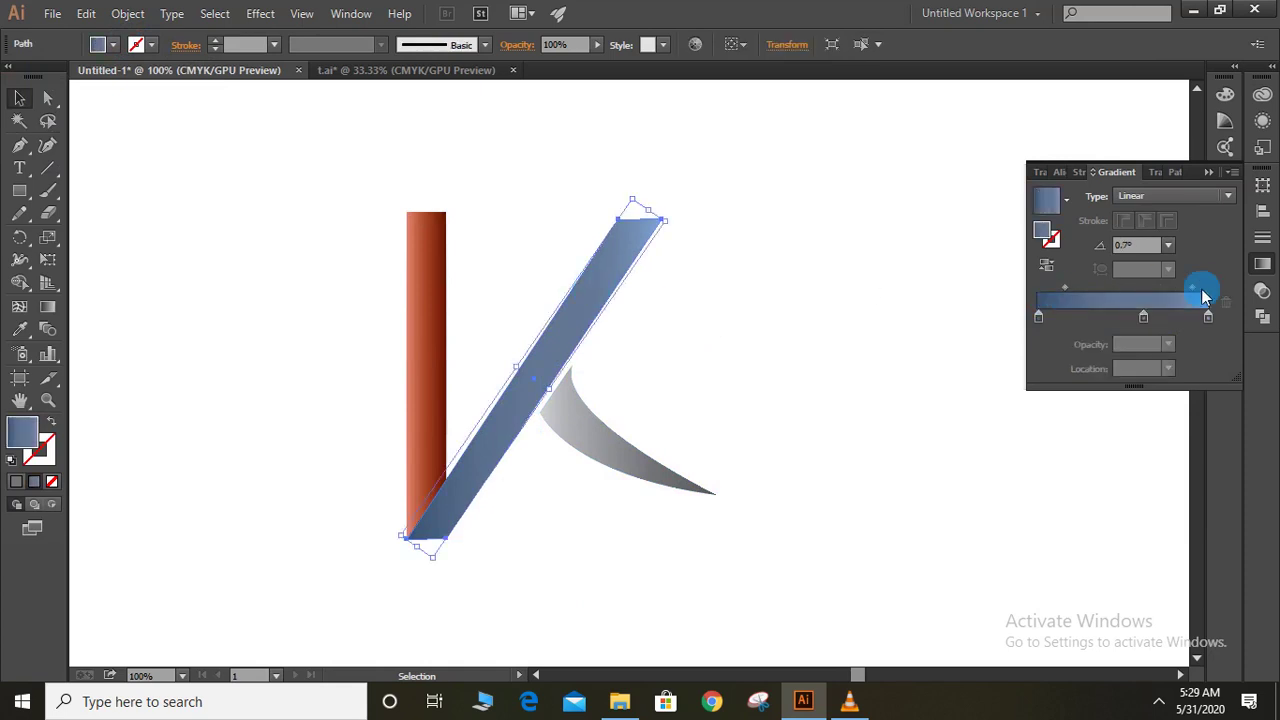
{"action": "left_click", "coordinate": [1143, 317]}
{"action": "left_click_drag", "start_coordinate": [1178, 317], "coordinate": [1090, 320]}
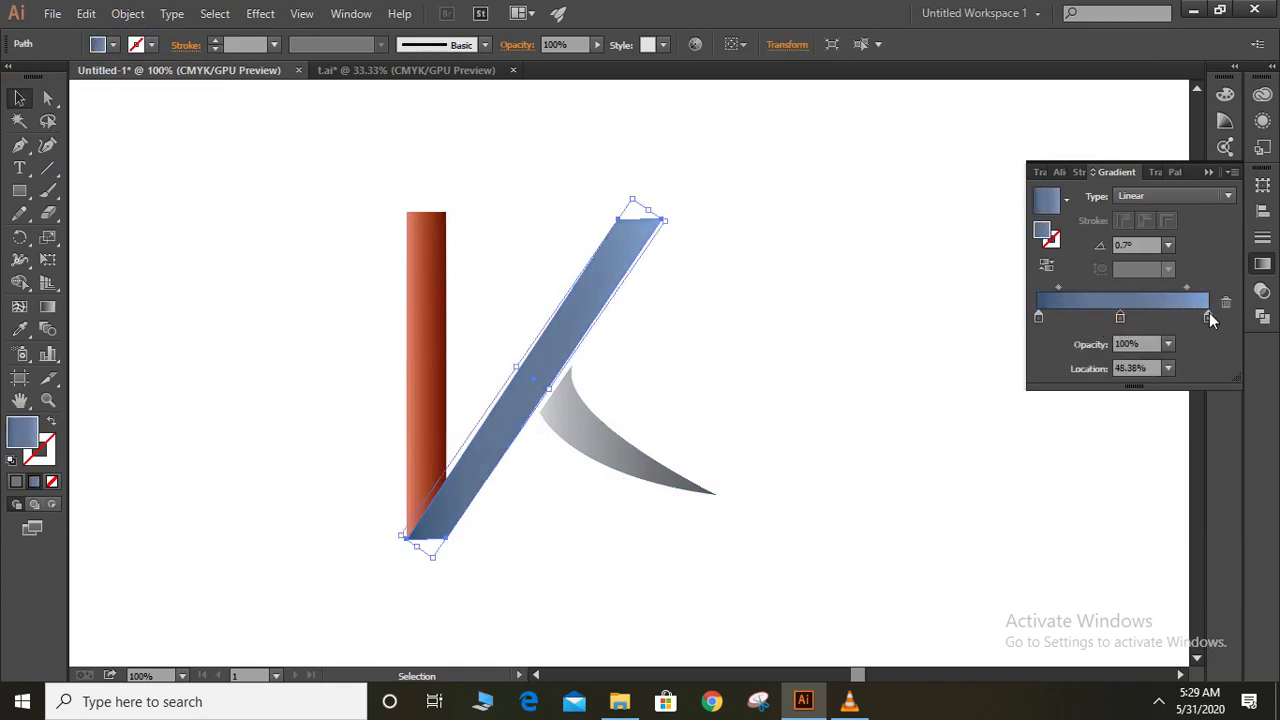
- Move the slanted bar's light-blue end stop inward and add a white gradient stop at 98.39%
{"action": "left_click", "coordinate": [1208, 318]}
{"action": "left_click", "coordinate": [1181, 322]}
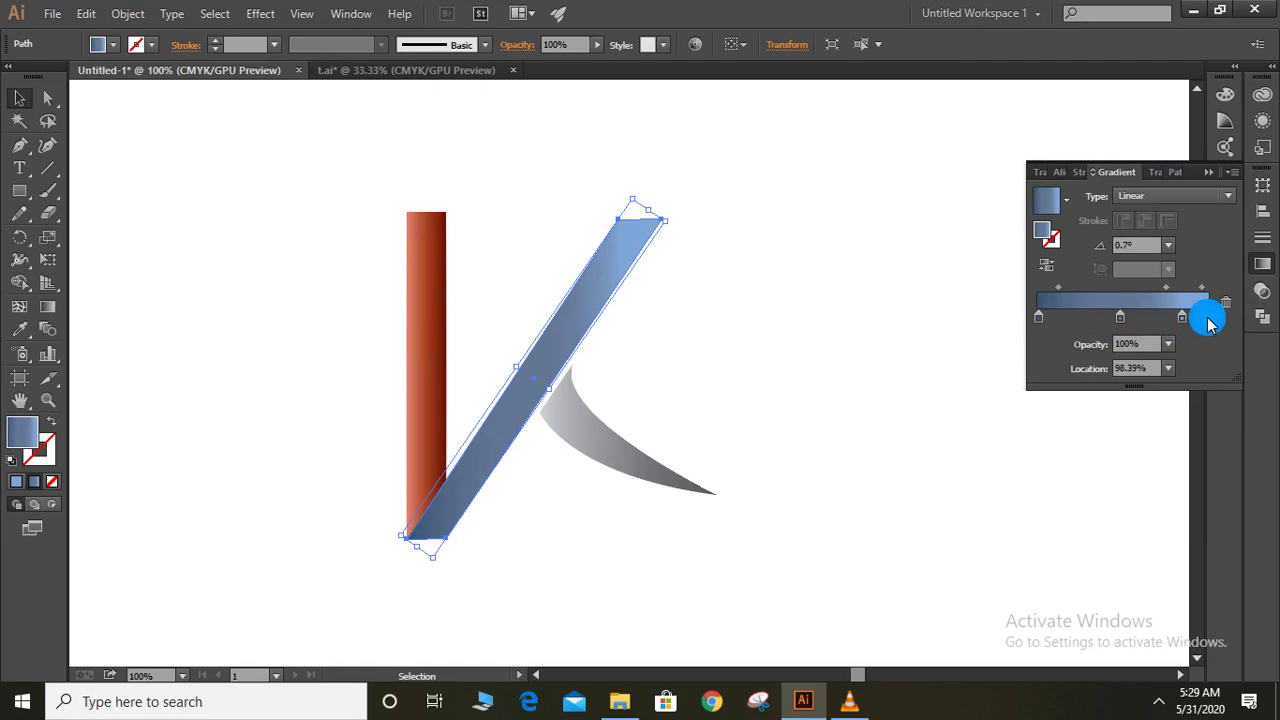
{"action": "double_click", "coordinate": [1206, 319]}
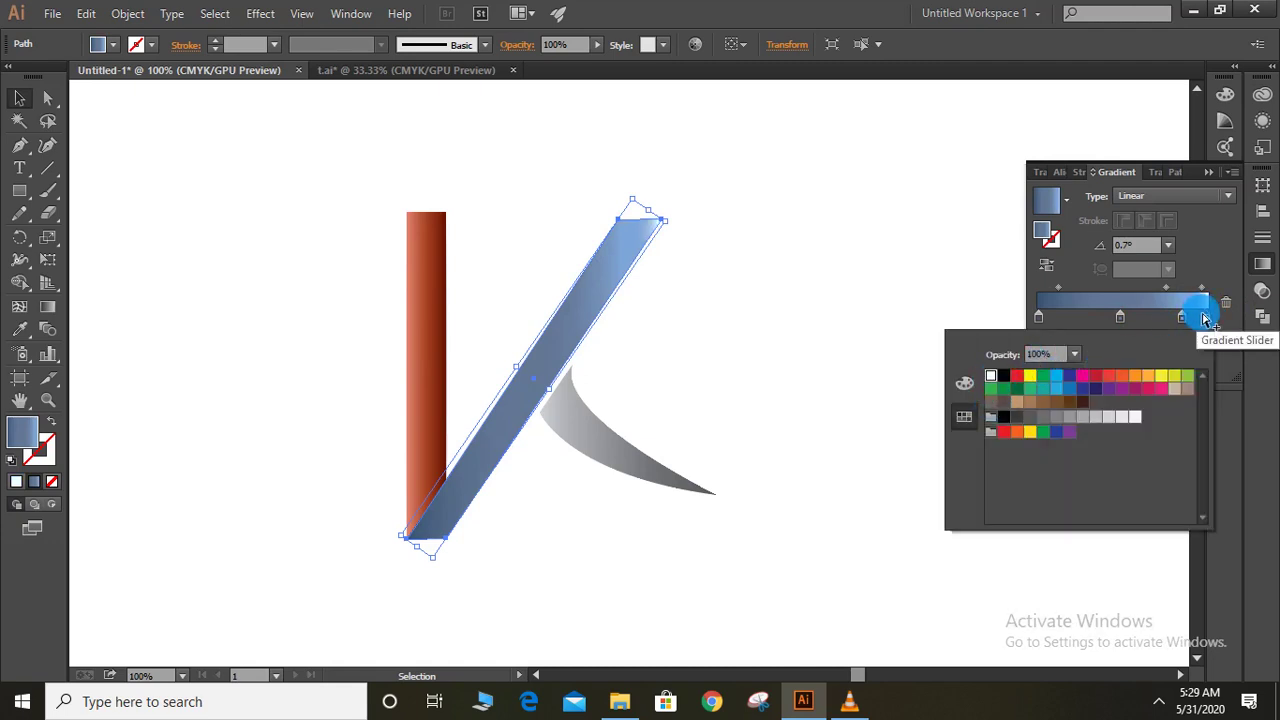
{"action": "left_click", "coordinate": [1206, 319]}
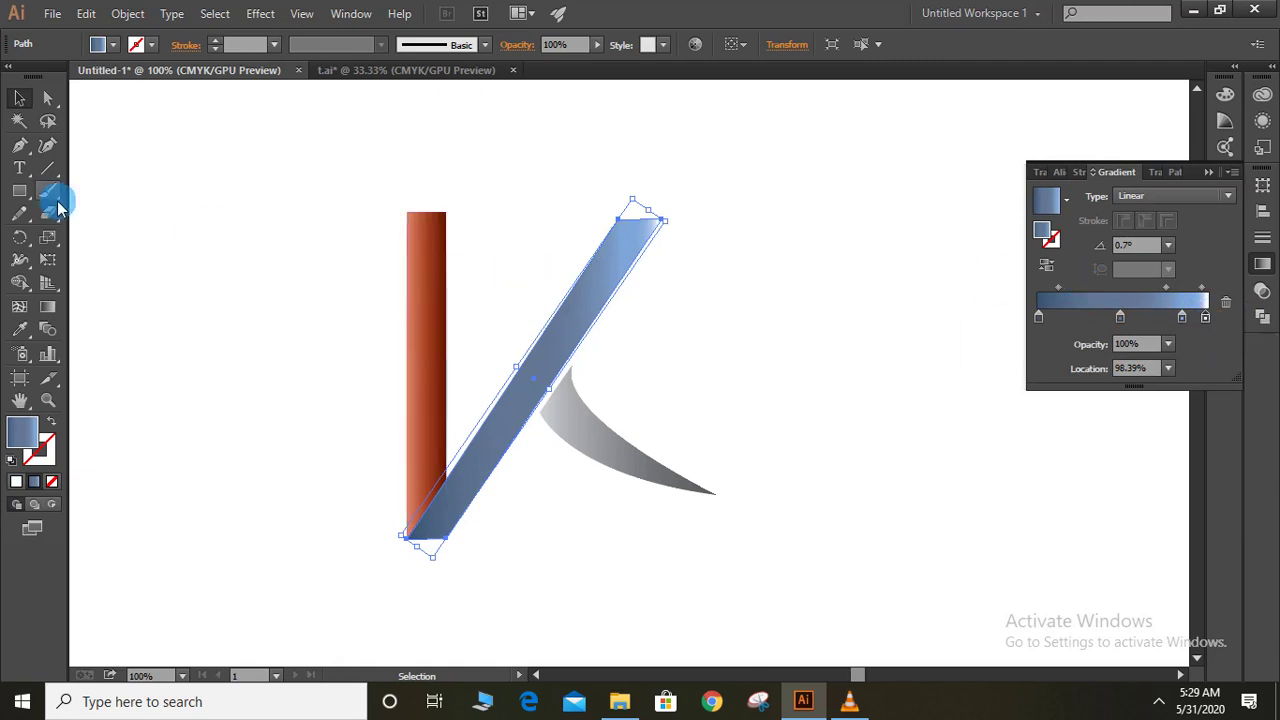
{"action": "left_click", "coordinate": [232, 403]}
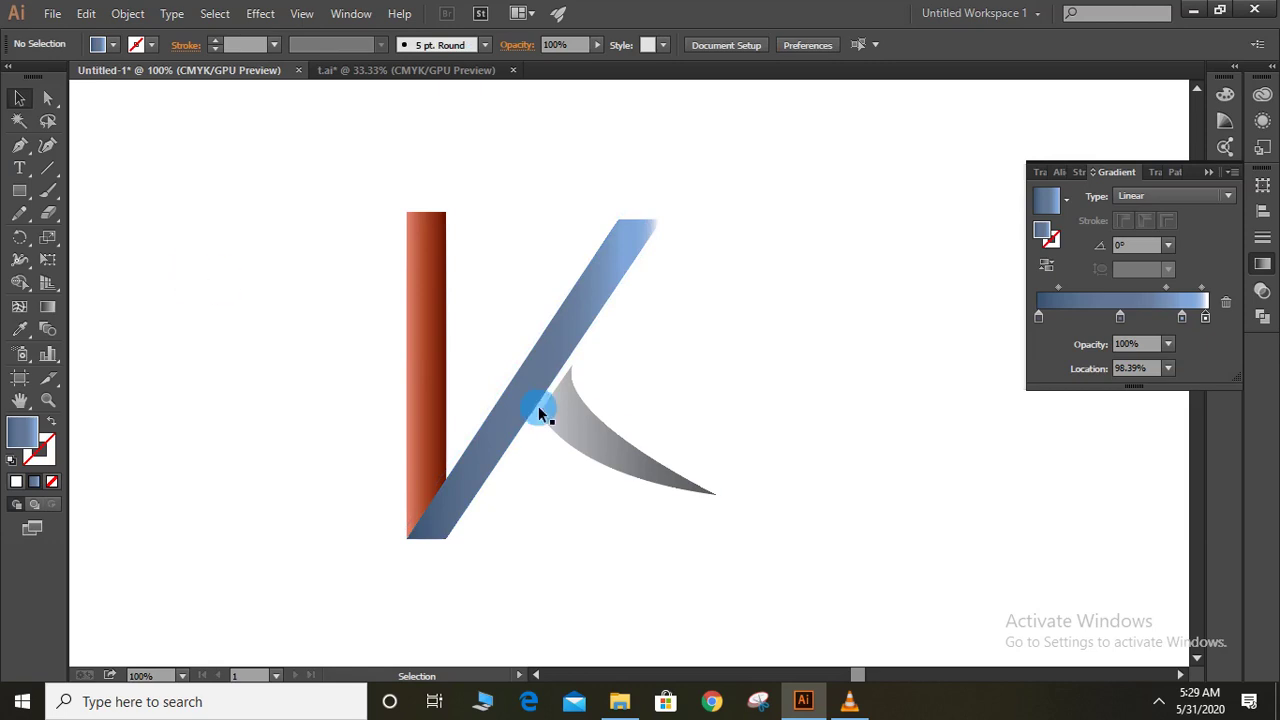
- Move the curved leg's second gradient stop to 9.7% and the upright bar's middle gradient stop to 69.4%
{"action": "left_click", "coordinate": [620, 442]}
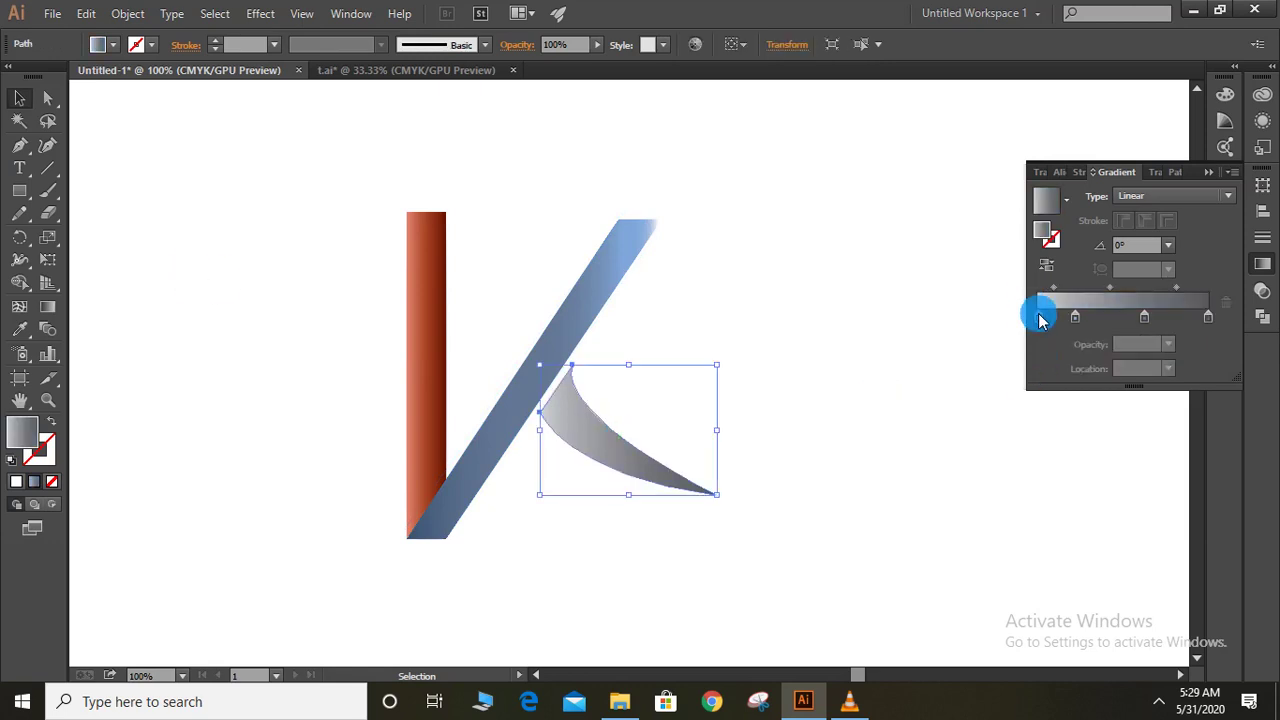
{"action": "left_click_drag", "start_coordinate": [1074, 318], "coordinate": [1053, 322]}
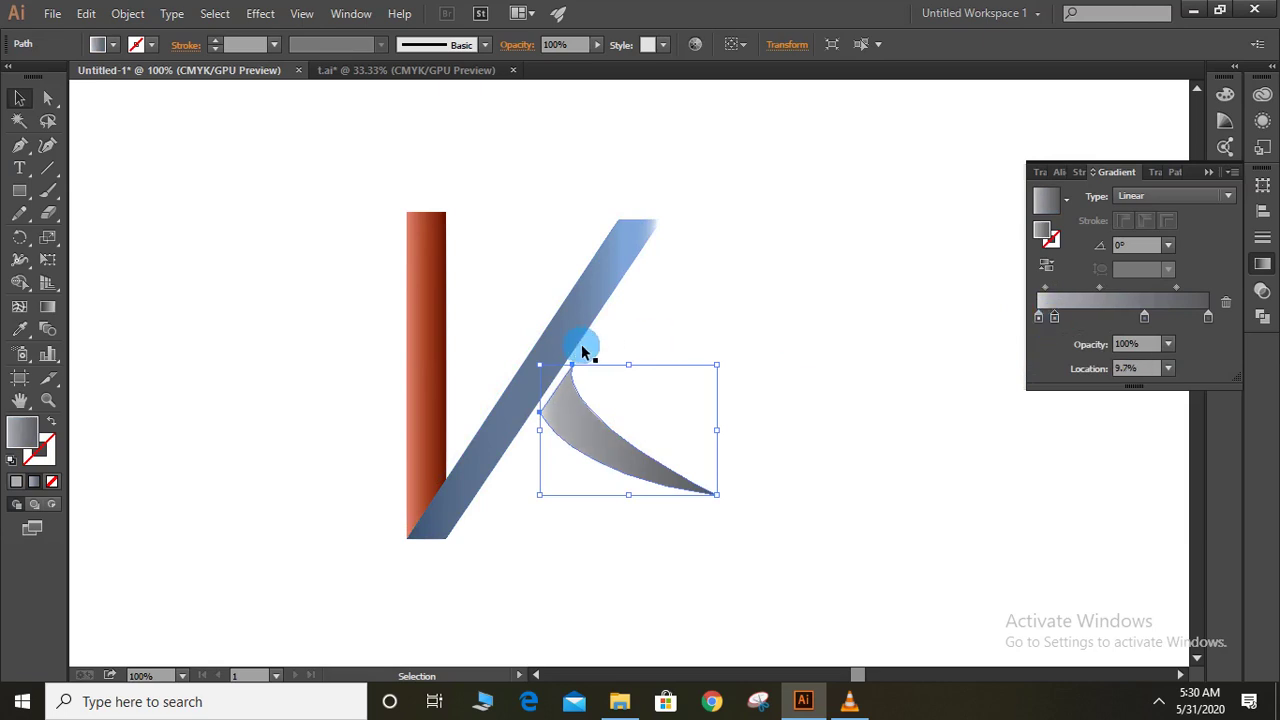
{"action": "left_click", "coordinate": [413, 328]}
{"action": "left_click", "coordinate": [1208, 318]}
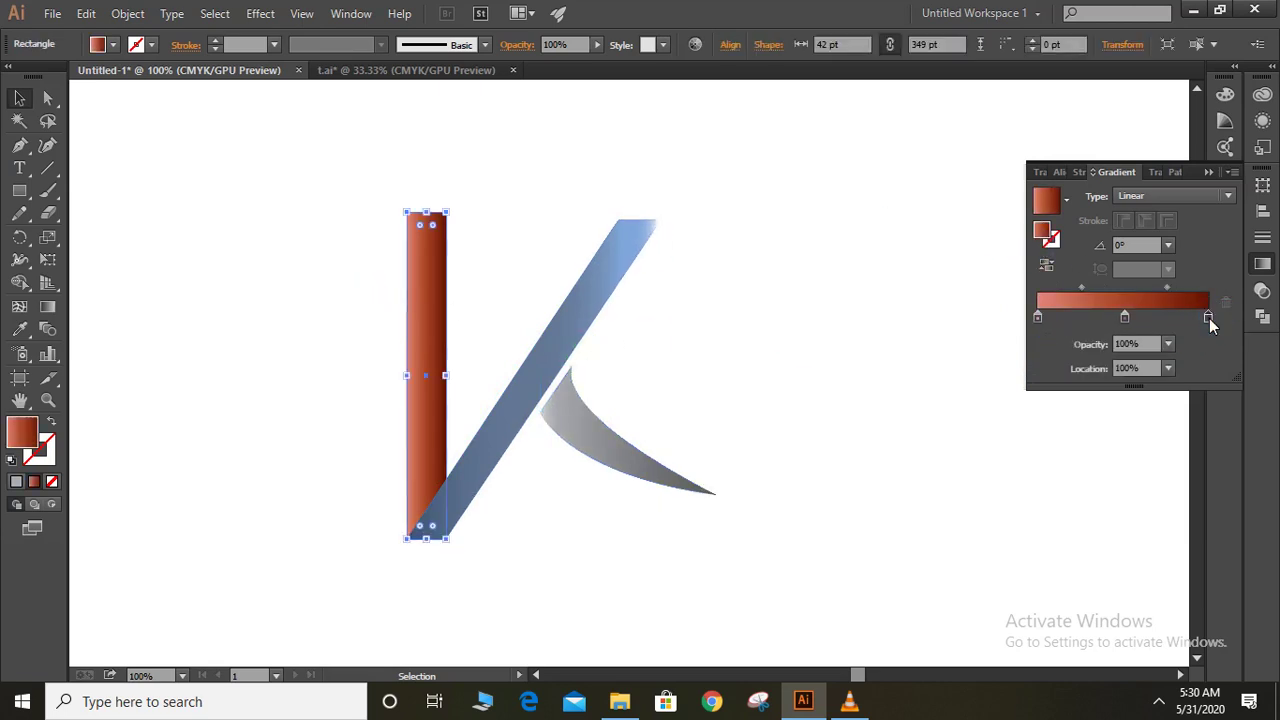
{"action": "left_click_drag", "start_coordinate": [1194, 321], "coordinate": [1236, 320]}
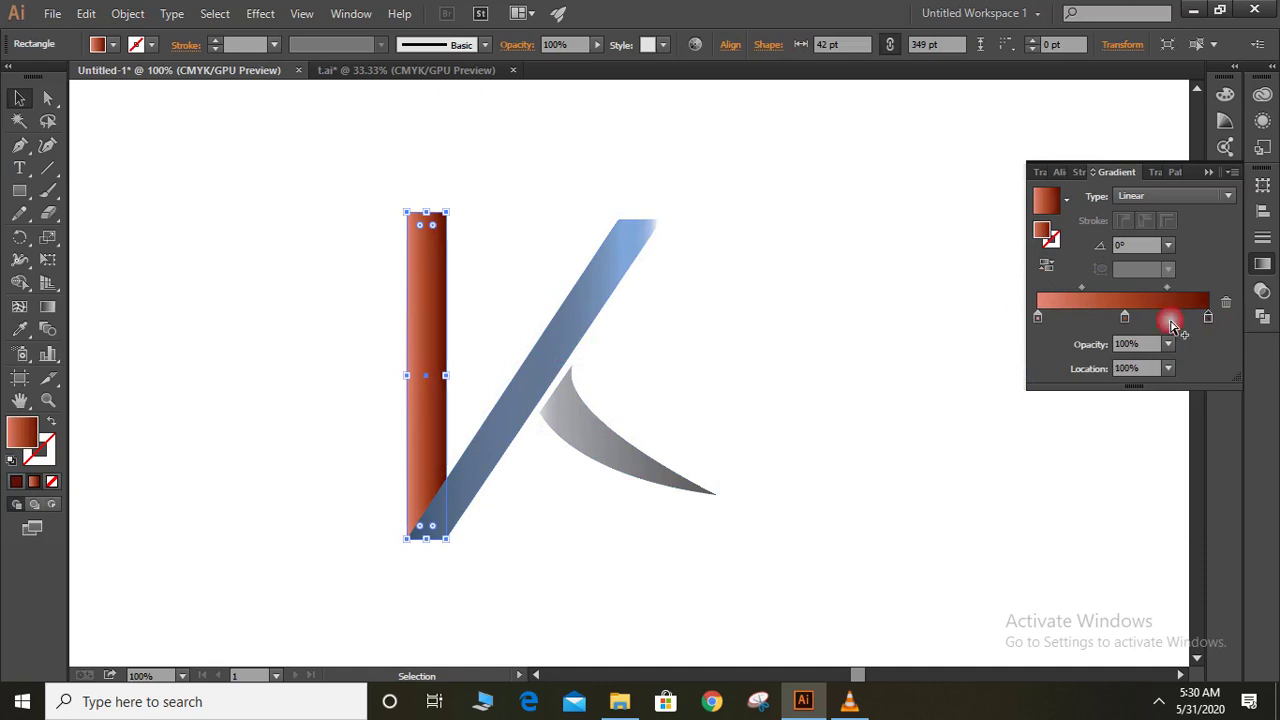
{"action": "left_click_drag", "start_coordinate": [1126, 320], "coordinate": [1159, 319]}
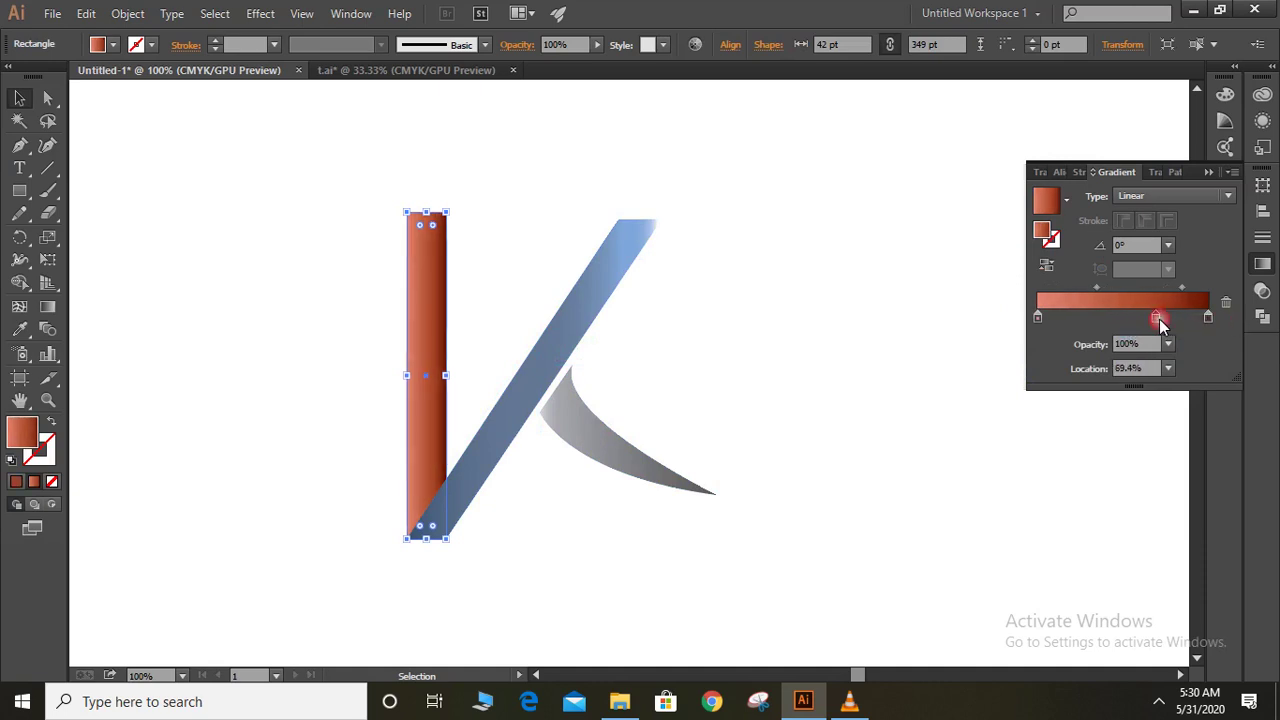
{"action": "left_click", "coordinate": [307, 331]}
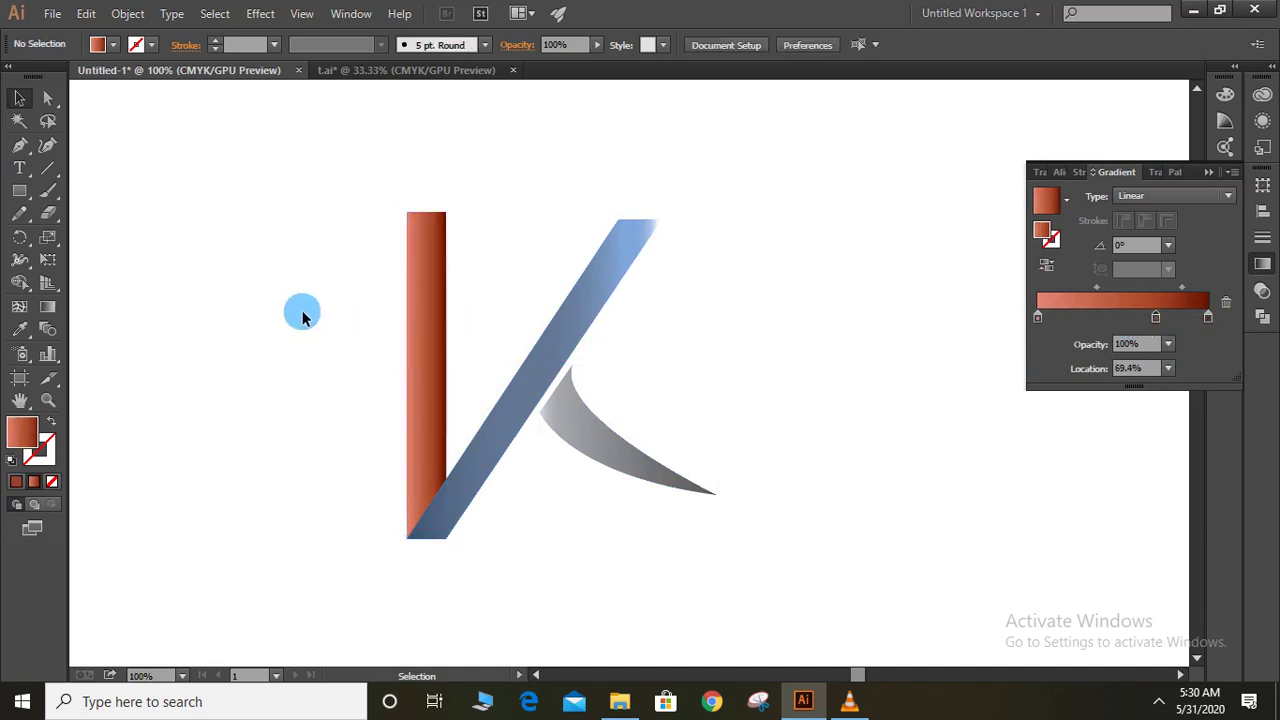
- Remove the slanted bar's white gradient stop and shift the remaining stops so light blue sits at the end and the middle stop at 75.26%
{"action": "left_click", "coordinate": [602, 287]}
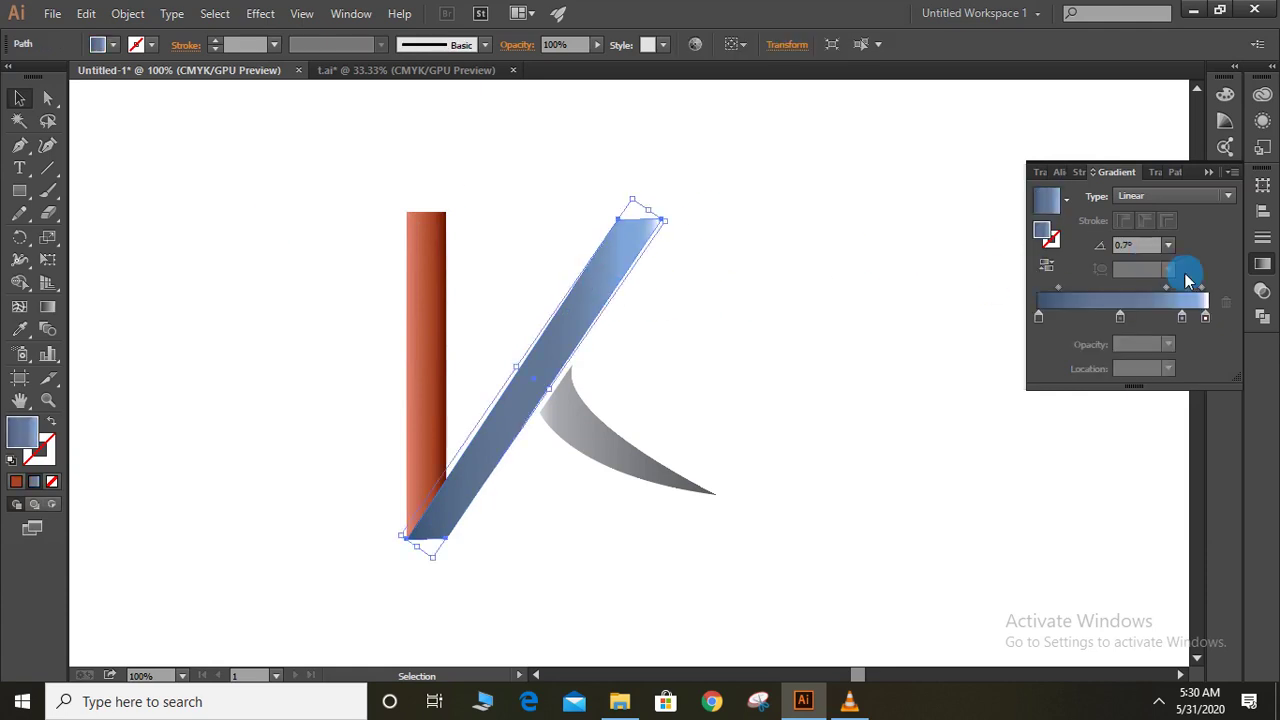
{"action": "left_click", "coordinate": [1207, 316]}
{"action": "left_click", "coordinate": [1225, 300]}
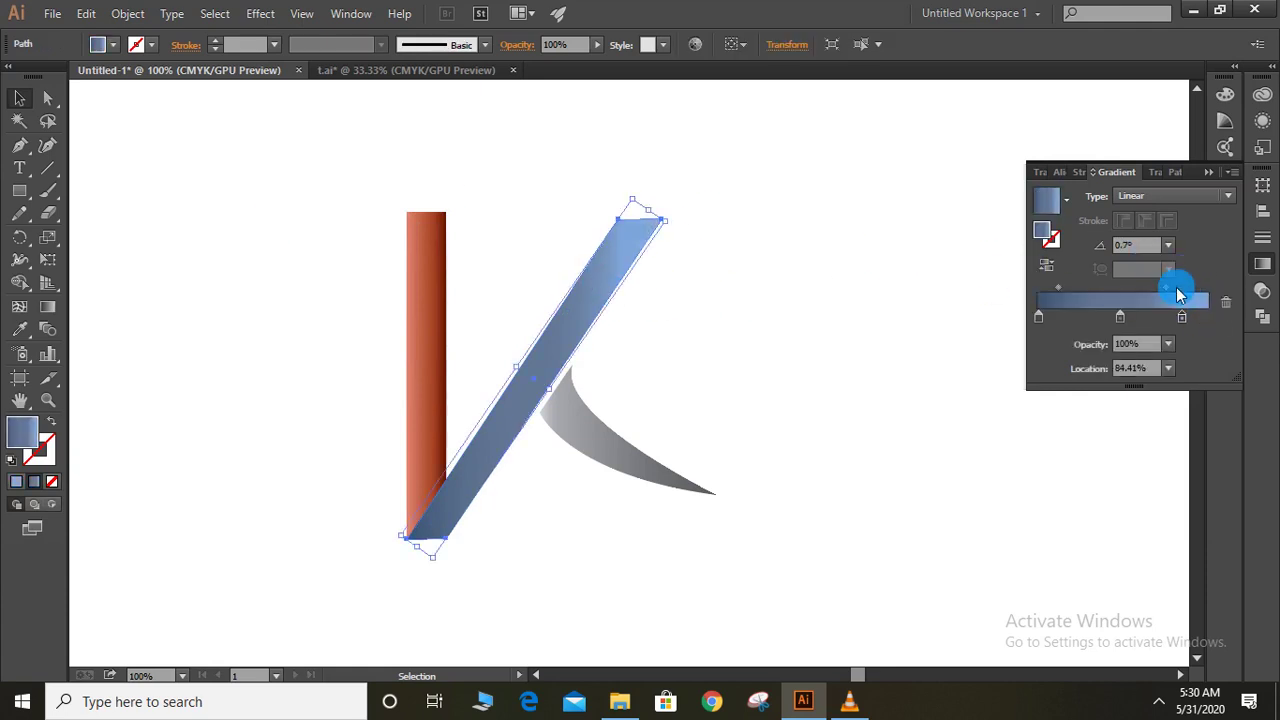
{"action": "mouse_move", "coordinate": [1184, 317]}
{"action": "left_mouse_down"}
{"action": "mouse_move", "coordinate": [1207, 317]}
{"action": "mouse_move", "coordinate": [1166, 318]}
{"action": "left_mouse_up"}
{"action": "left_click", "coordinate": [849, 328]}
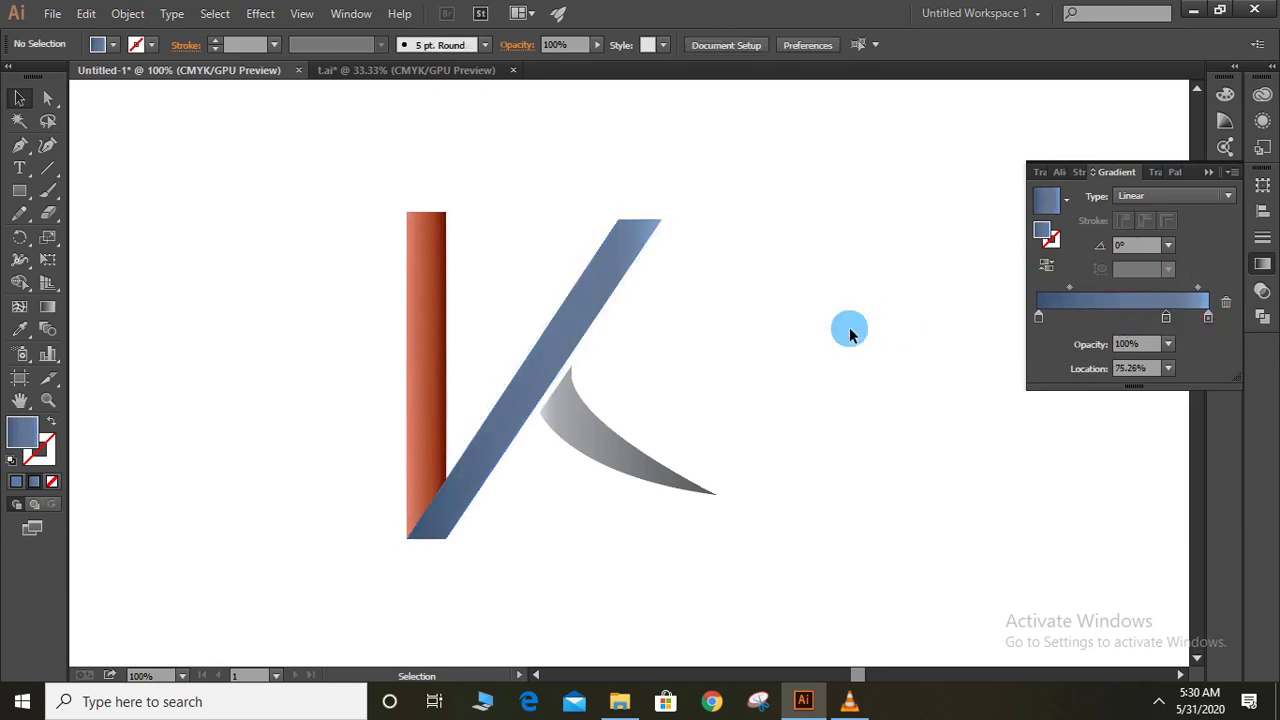
- Scale all three logo shapes up together proportionally by about a third, keeping the upper-left corner in place, and deselect them
{"action": "left_click_drag", "start_coordinate": [288, 152], "coordinate": [817, 578]}
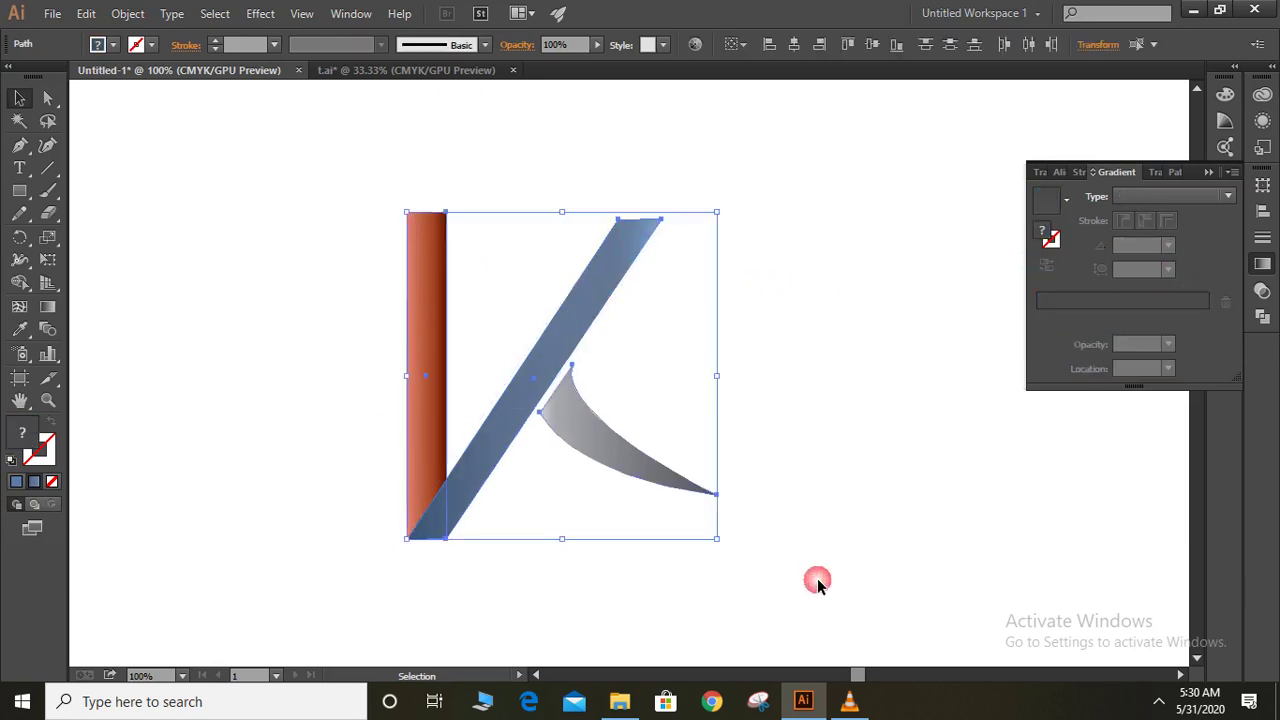
{"action": "left_click_drag", "start_coordinate": [712, 541], "coordinate": [240, 197]}
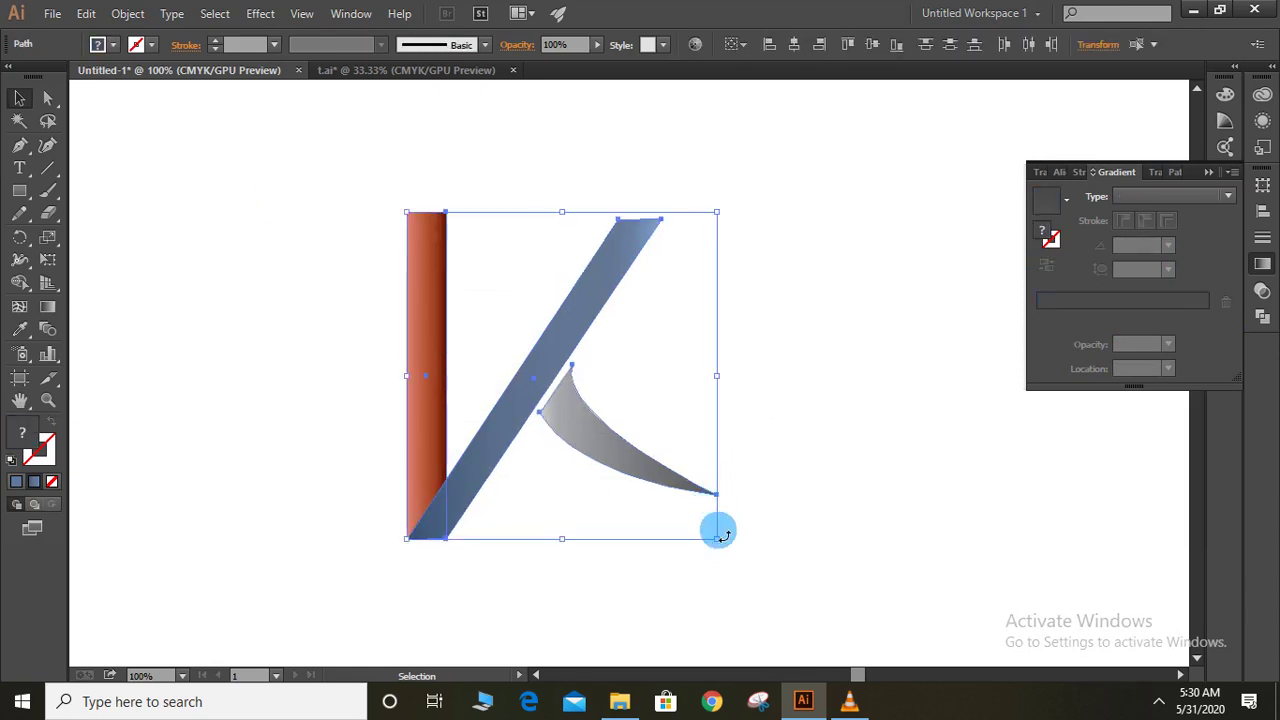
{"action": "left_click_drag", "start_coordinate": [719, 540], "coordinate": [828, 650]}
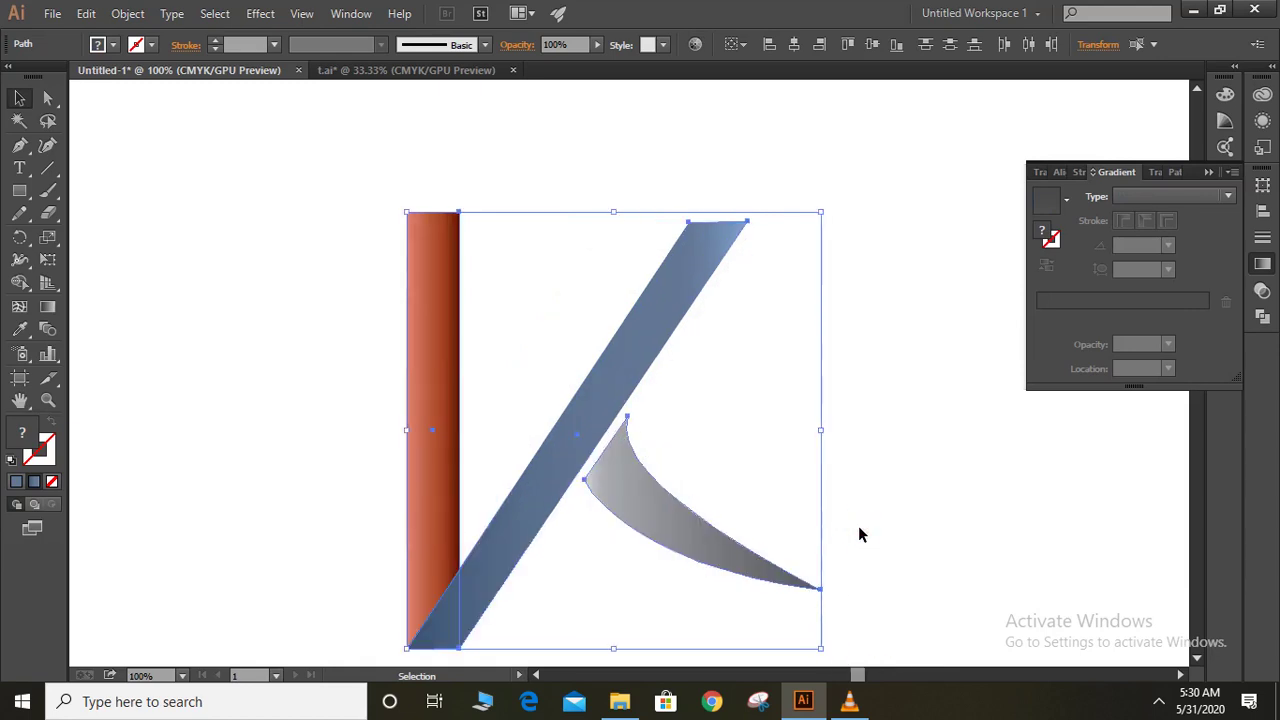
{"action": "left_click", "coordinate": [858, 527]}
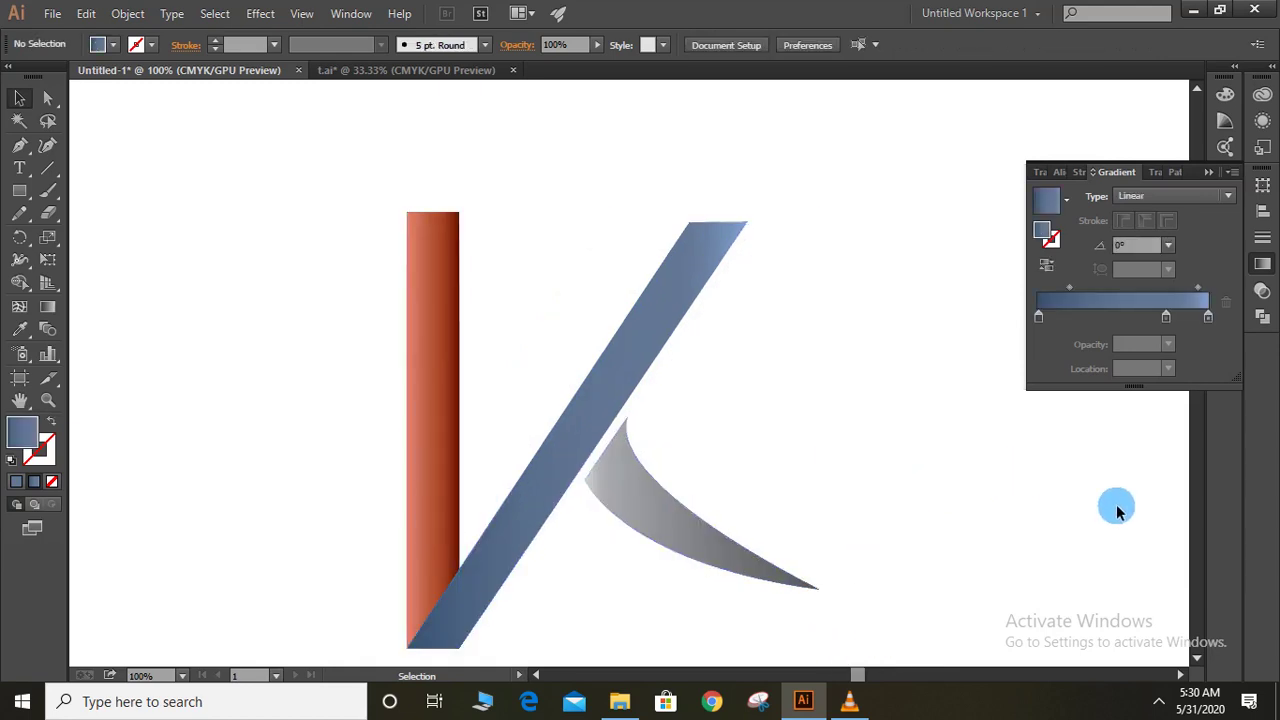
{"action": "key", "text": "ctrl"}
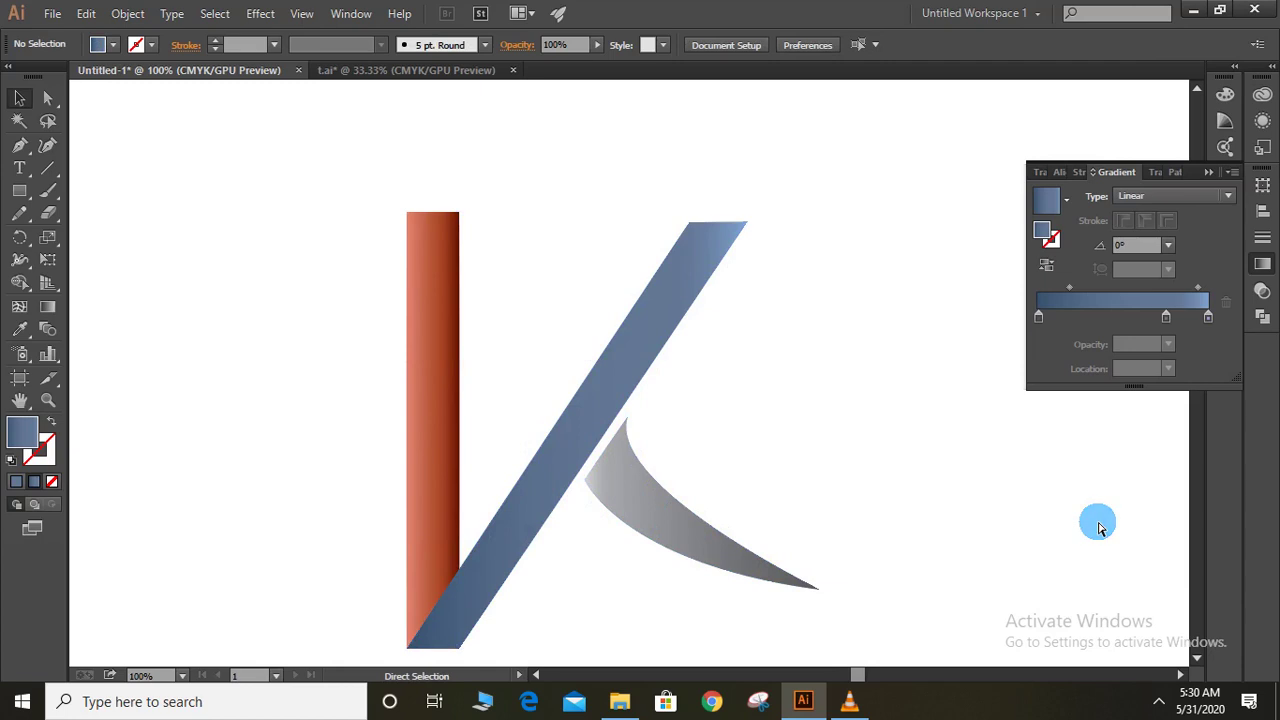